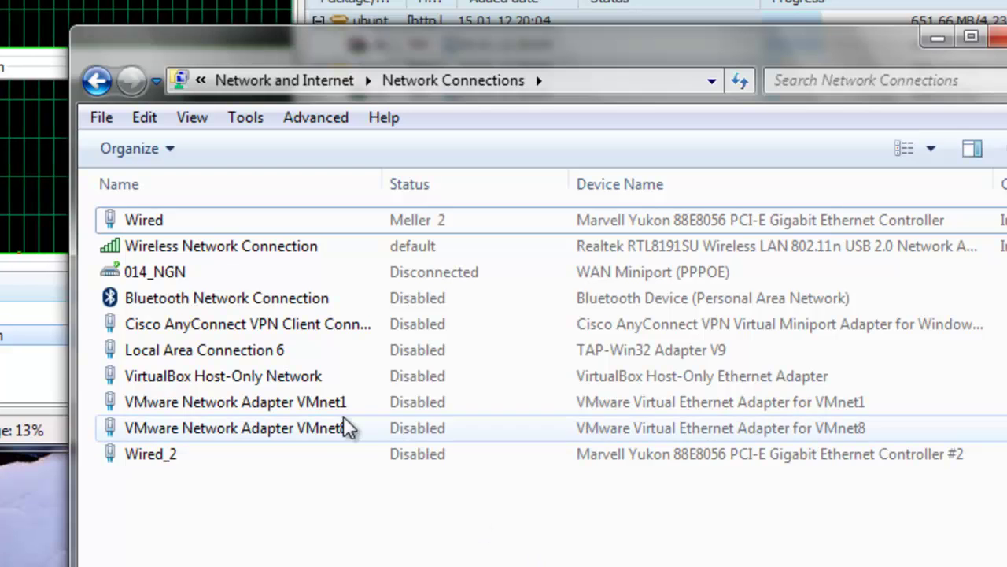
Inspect the Wired and Wireless Network Connection adapters, then switch to JDownloader
click(233, 225)
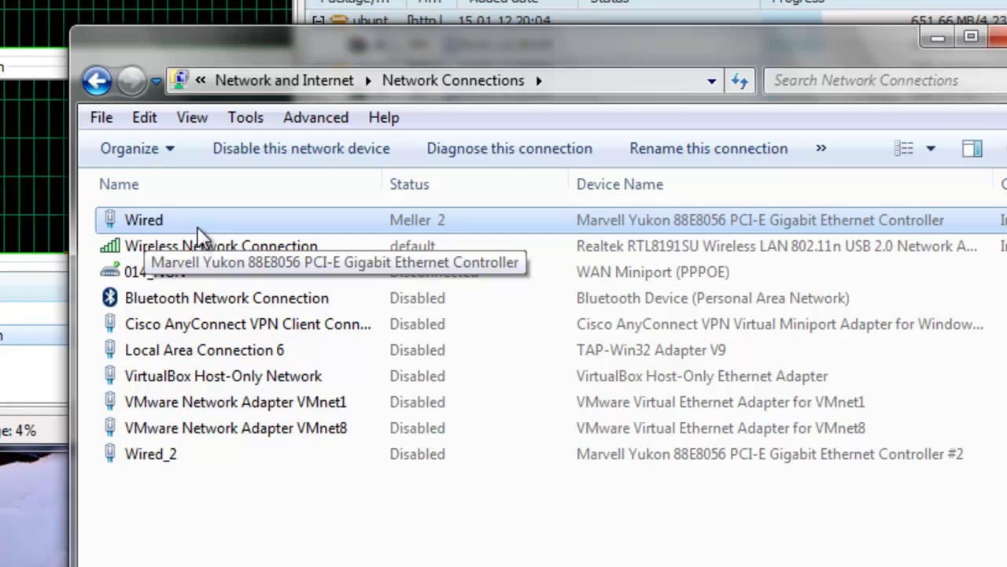
click(273, 245)
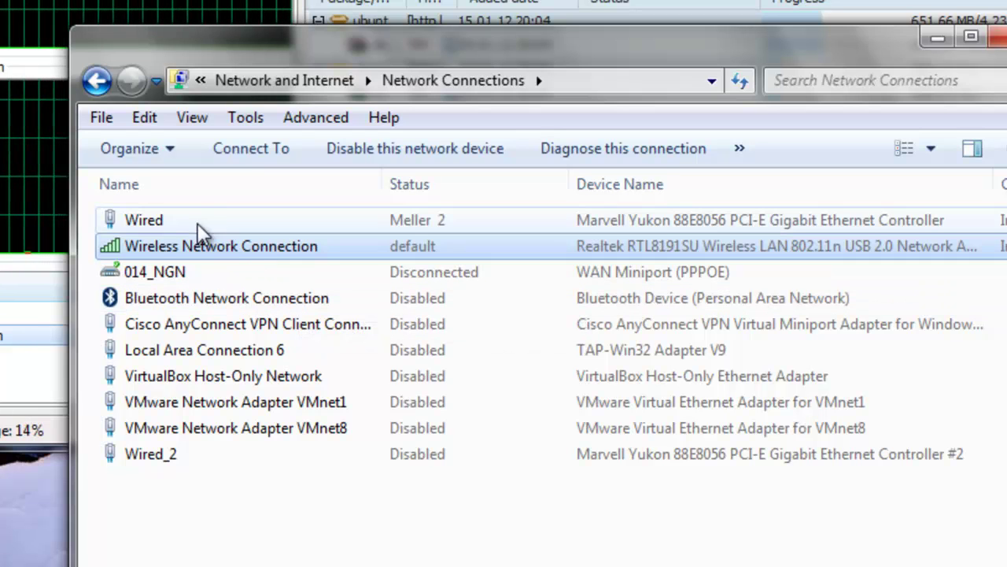
click(156, 222)
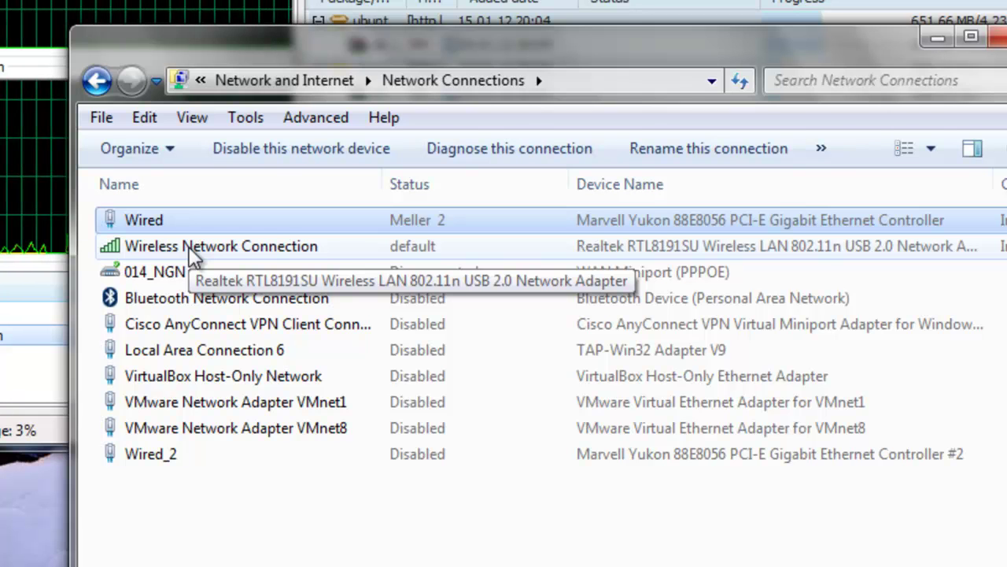
key(alt+Tab)
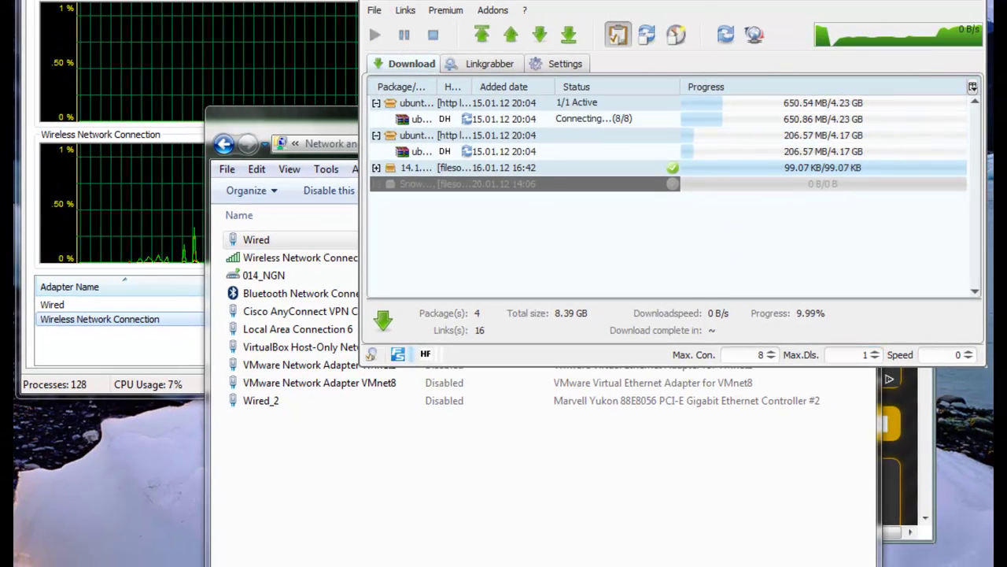
Watch Wired load in Task Manager, set Max.Dls. to 2, stop all downloads, and open Start
click(346, 87)
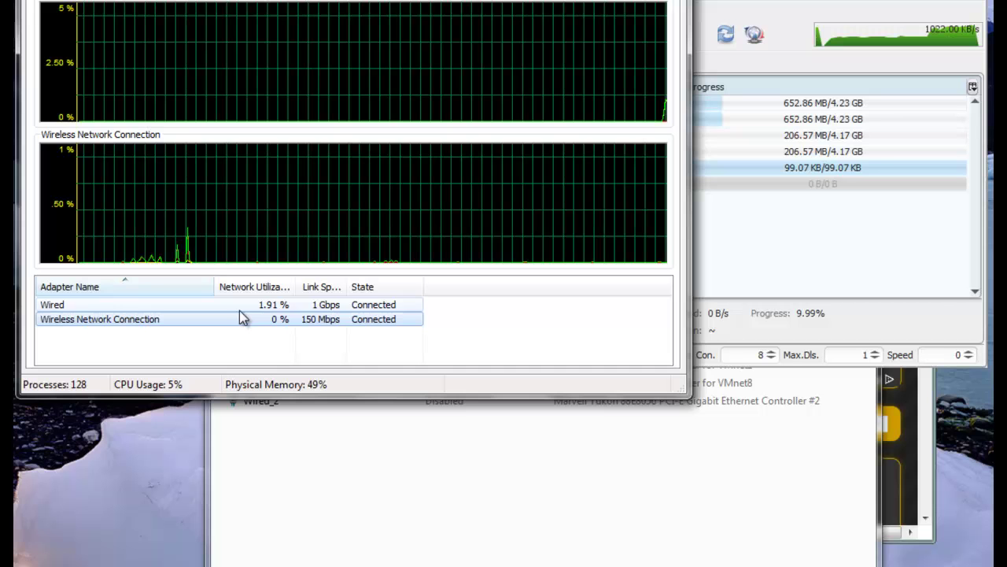
click(241, 308)
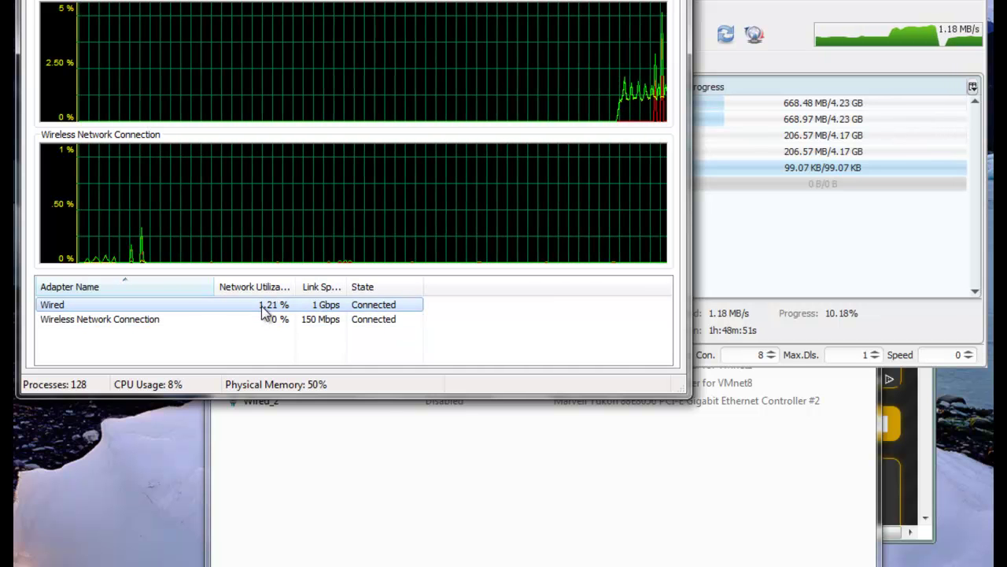
click(876, 351)
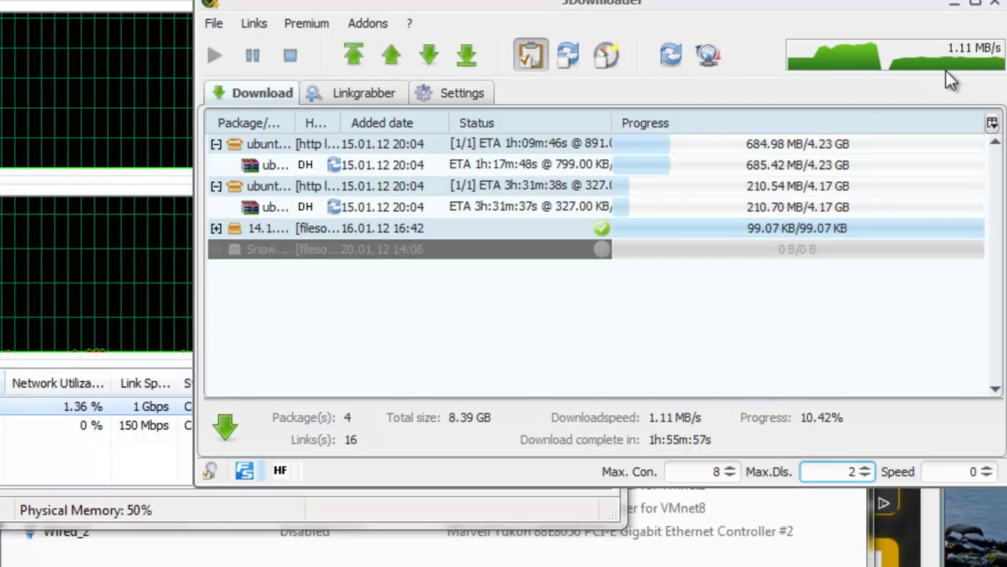
click(295, 63)
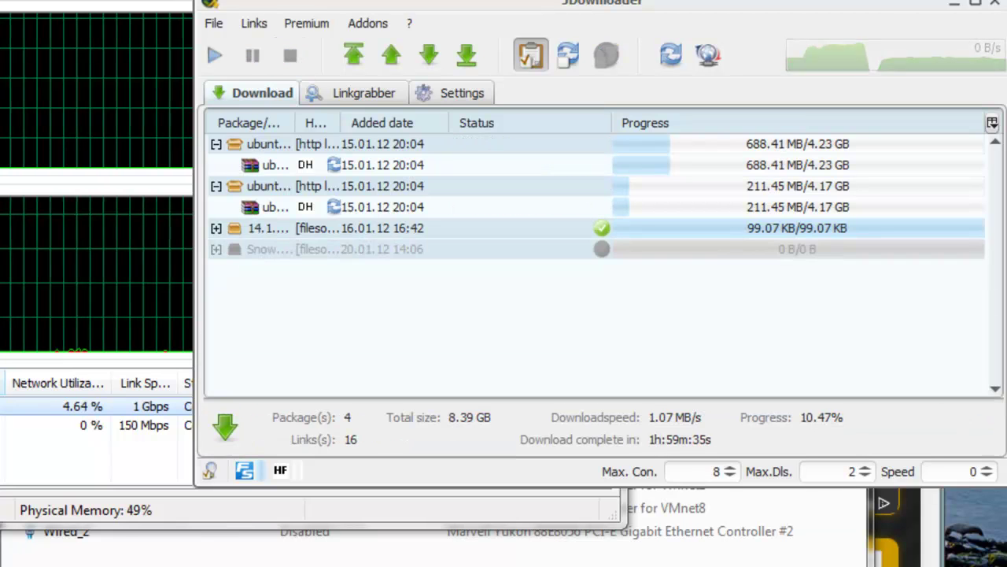
key(super)
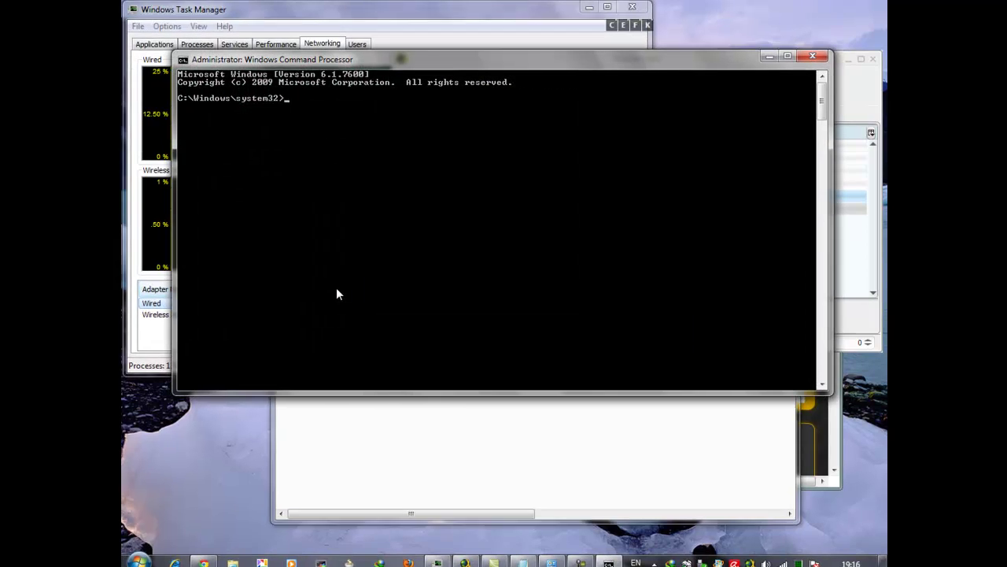
Run network.vbs from C:\netlb to report Wired utilization, and move the console down-left
text(cd \netlb)
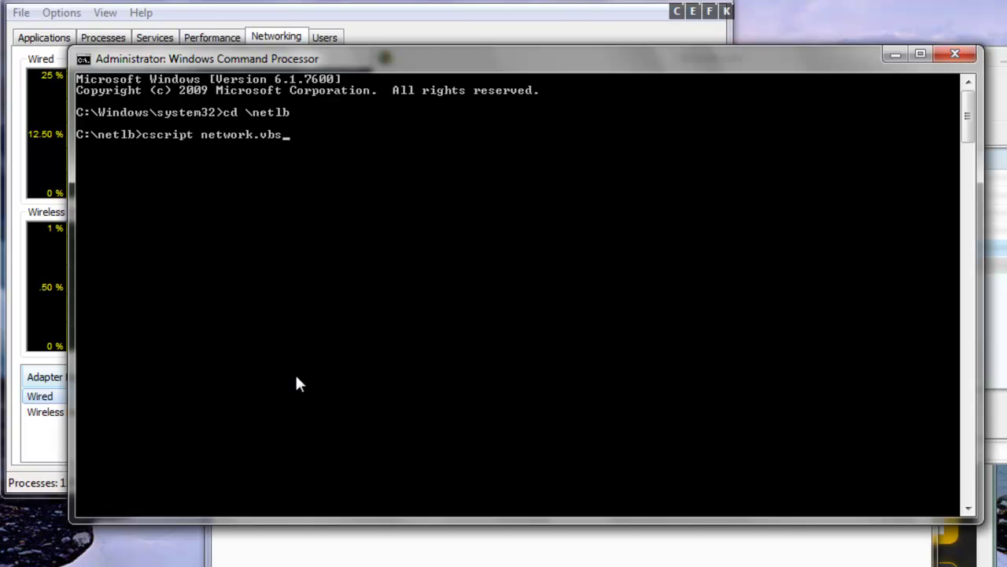
key(Return)
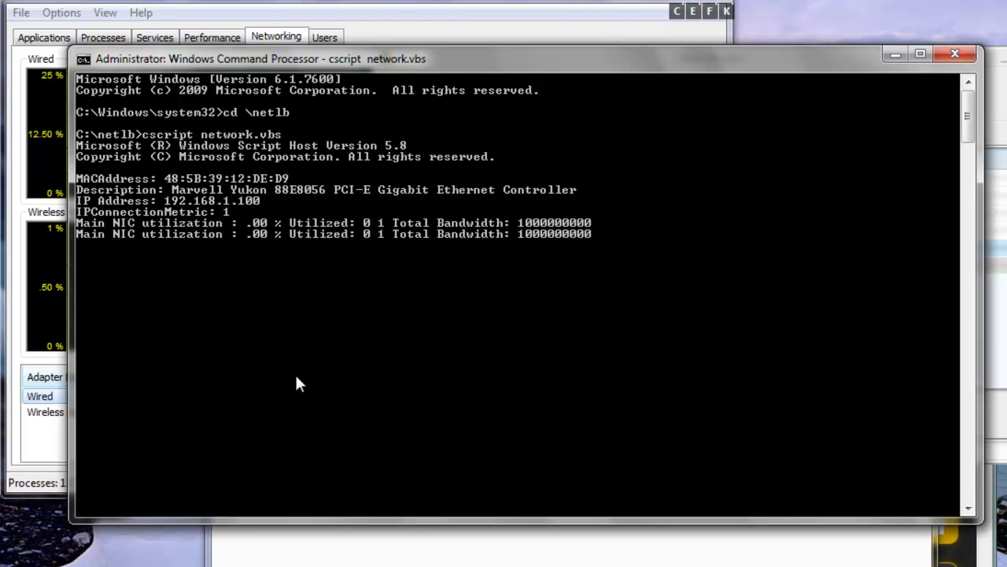
key(super)
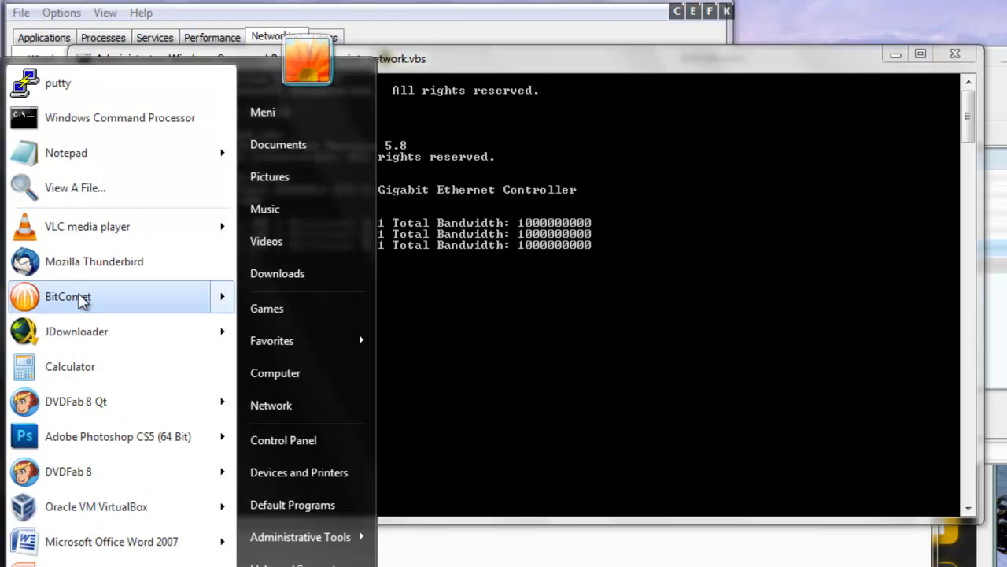
right_click(86, 117)
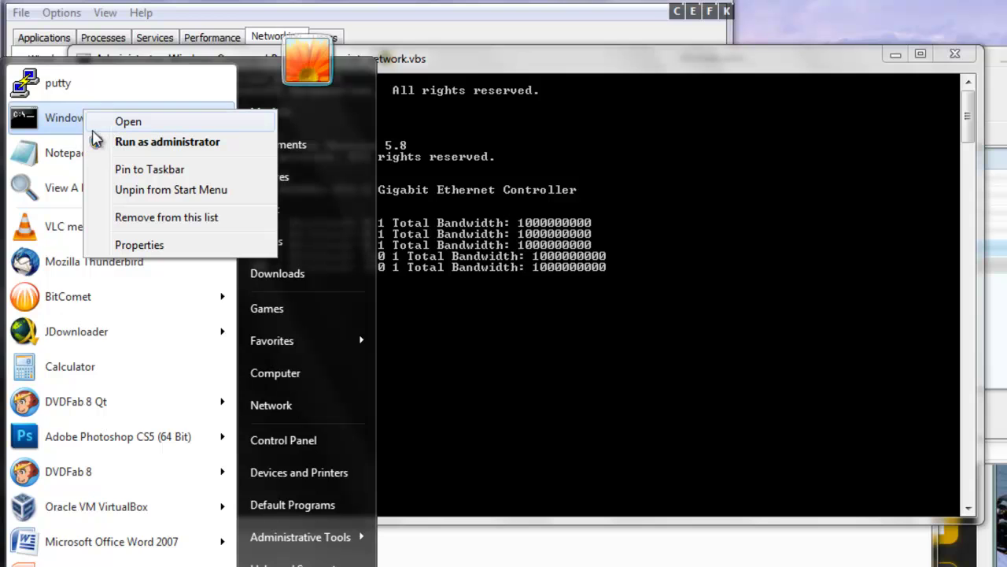
click(535, 301)
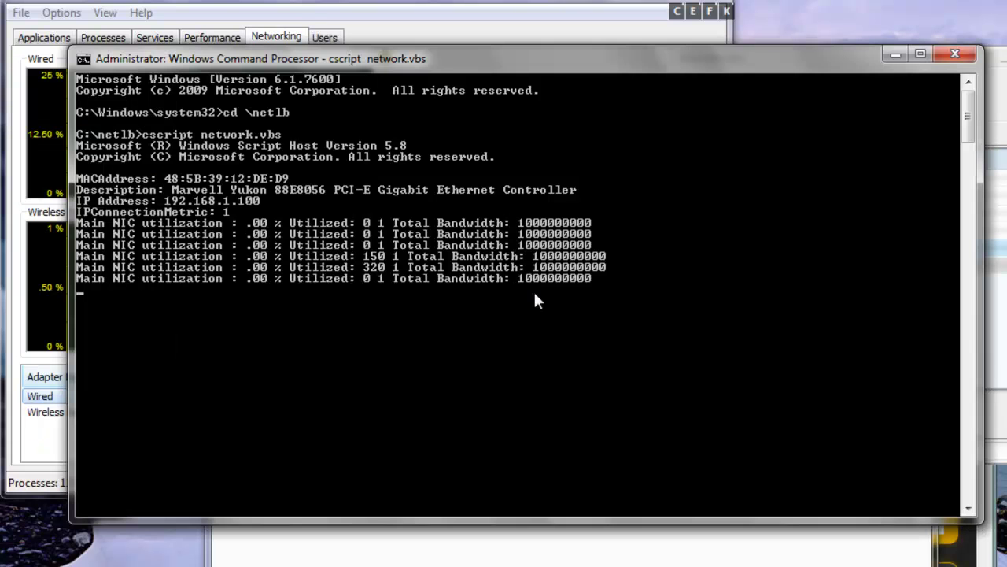
drag(551, 67, 495, 267)
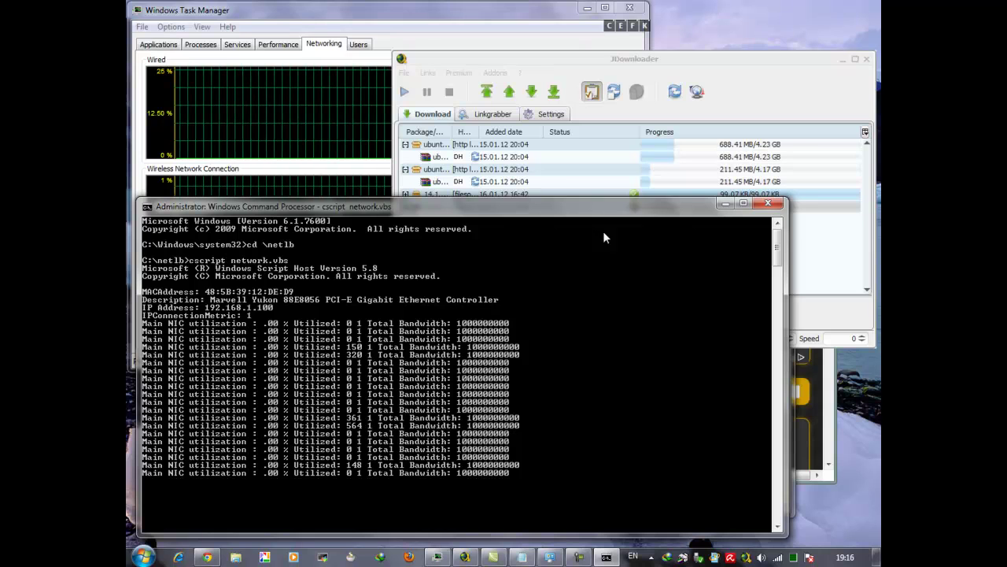
Restart the JDownloader downloads and raise Max.Dls. to 2
click(805, 105)
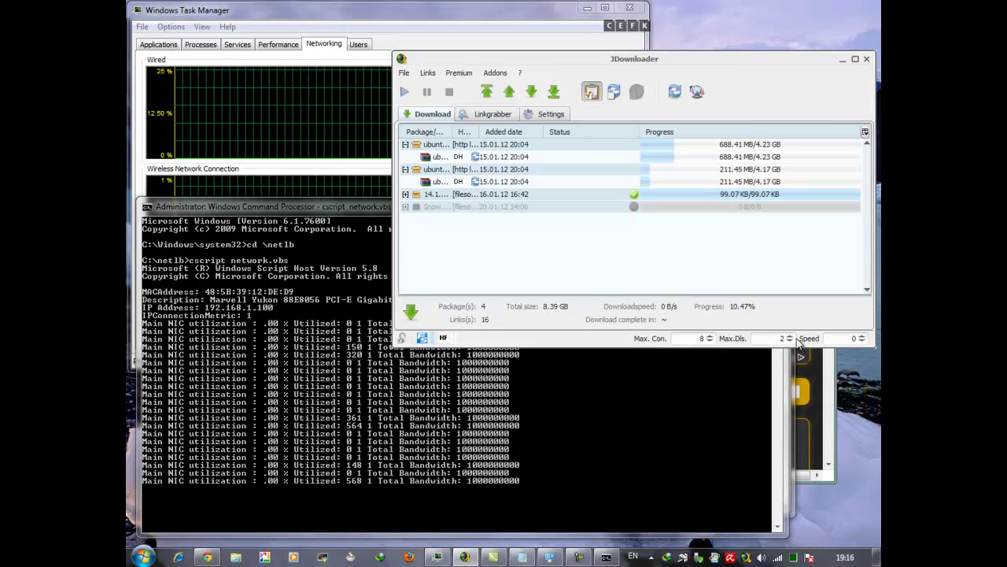
click(404, 92)
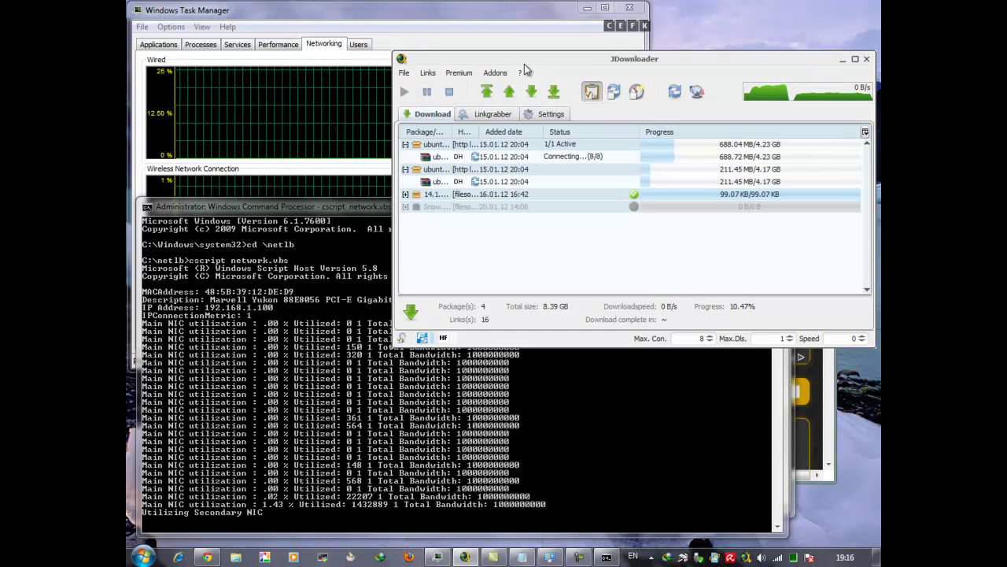
click(517, 41)
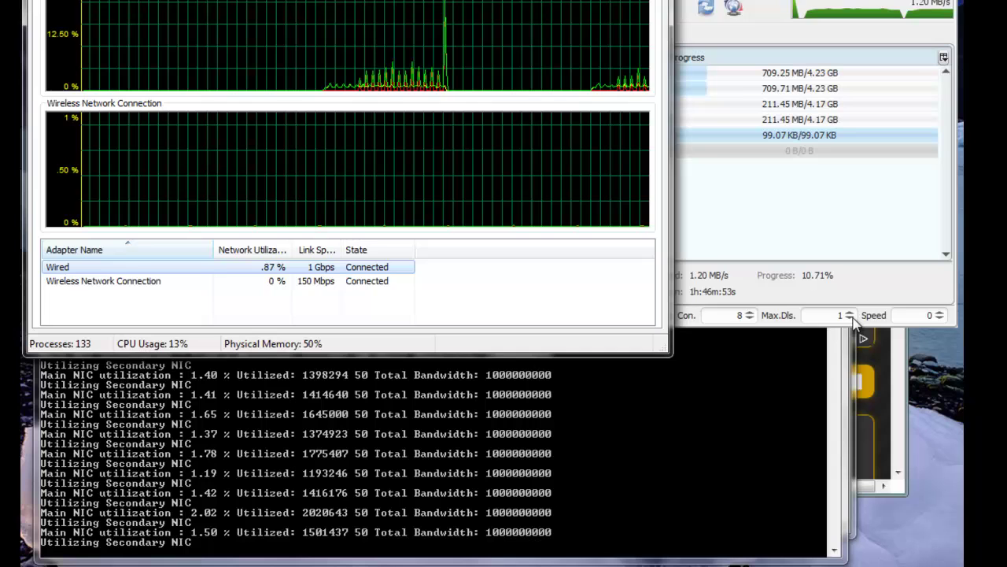
click(850, 312)
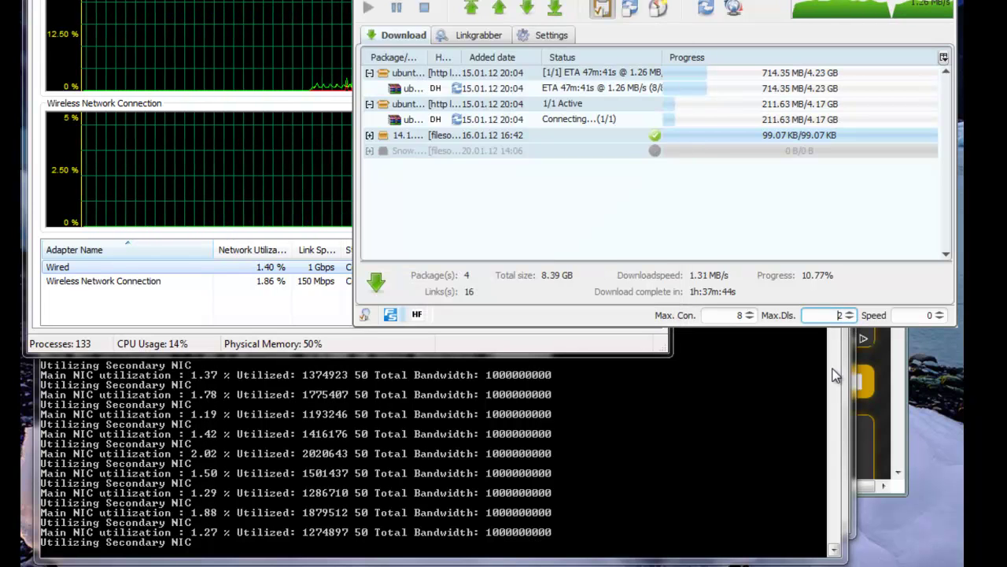
Check Wireless Network Connection traffic in Task Manager, then stop all downloads
key(alt+Tab)
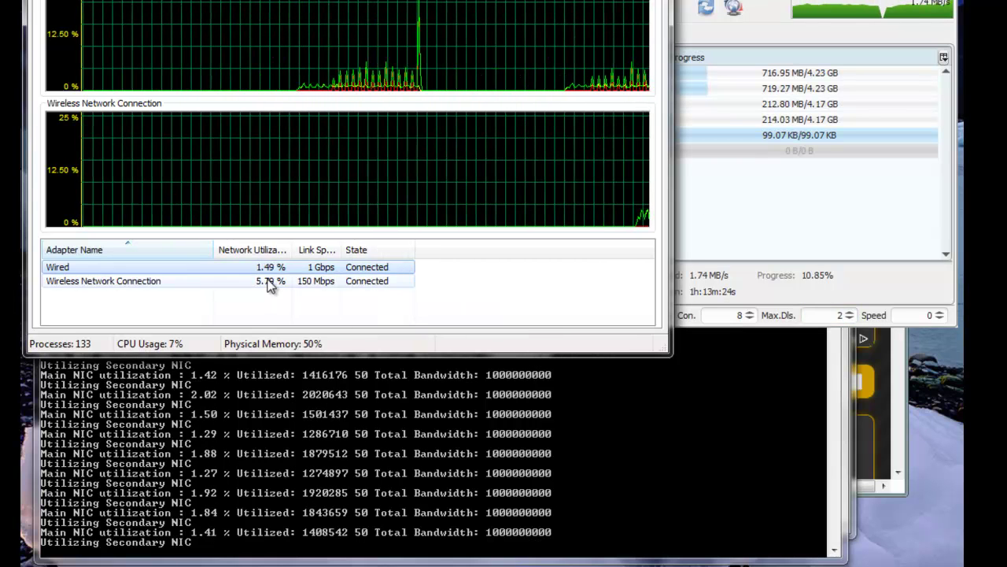
click(267, 282)
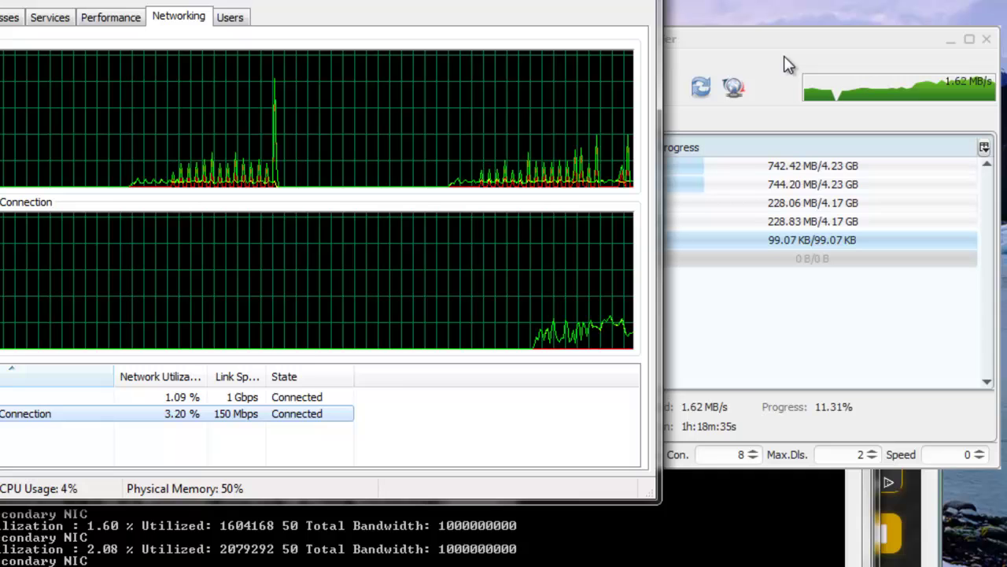
click(792, 60)
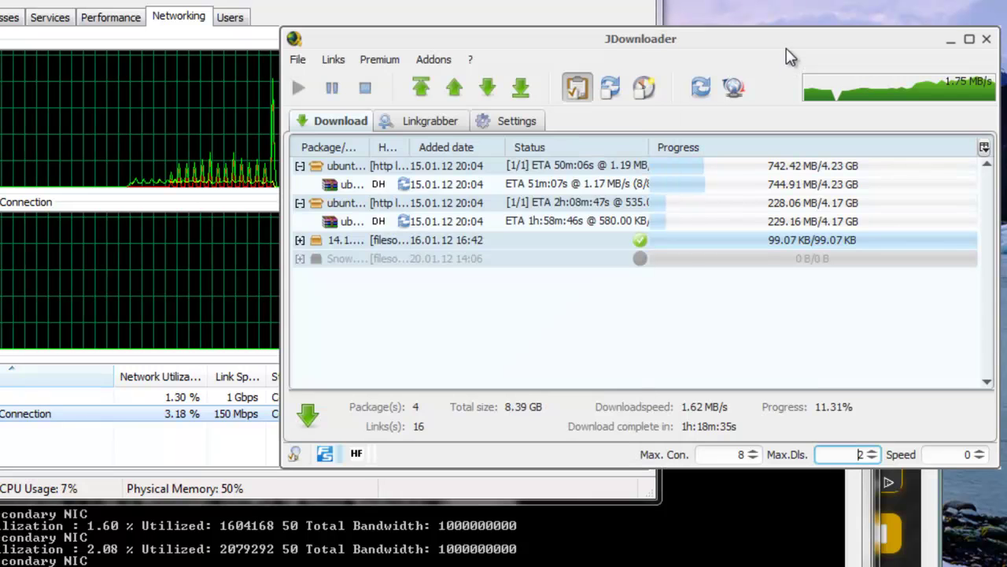
click(364, 88)
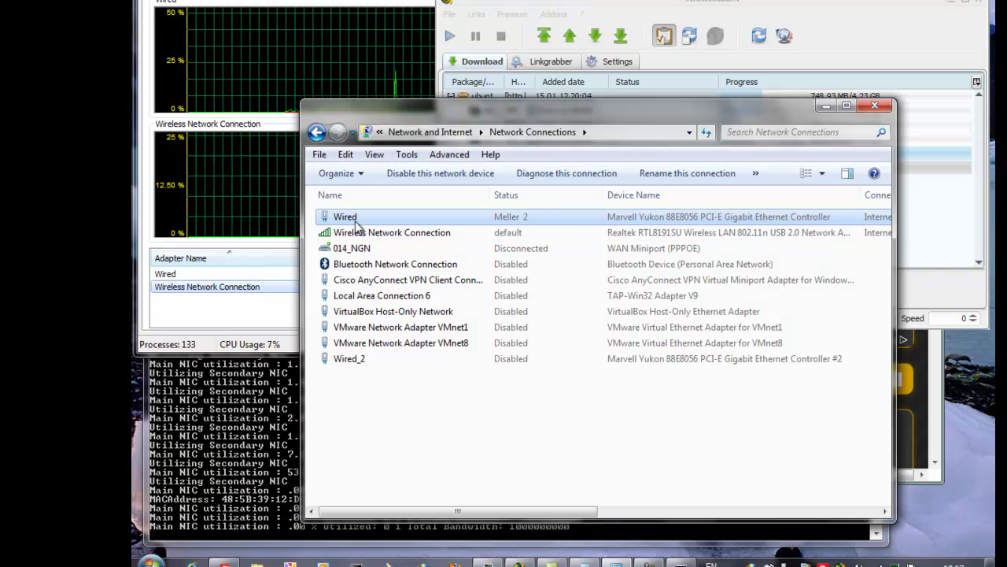
Read the Wired adapter's IPv4 interface metric (1) in Advanced settings and cancel out
right_click(355, 225)
click(440, 359)
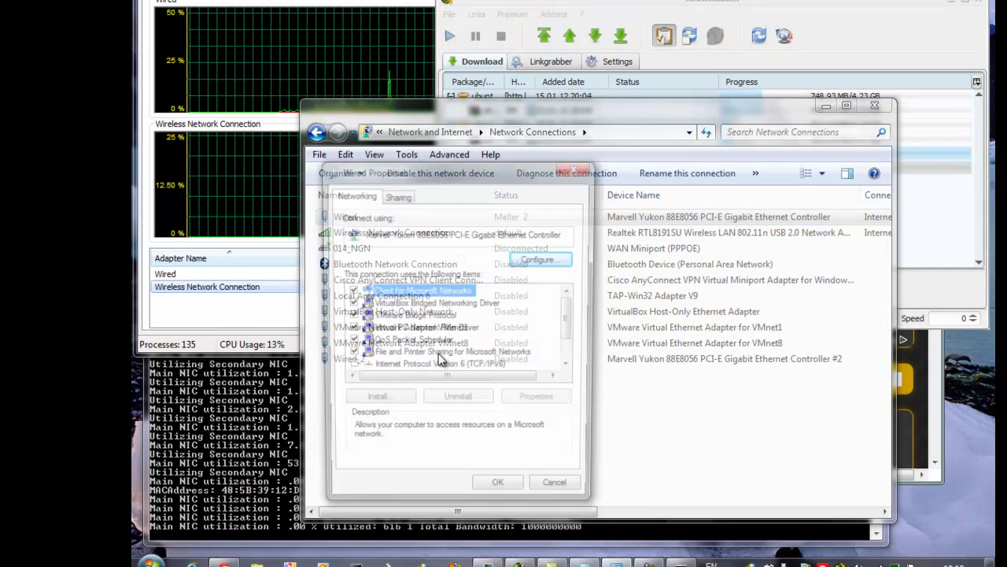
scroll(449, 346, down, 1)
click(489, 342)
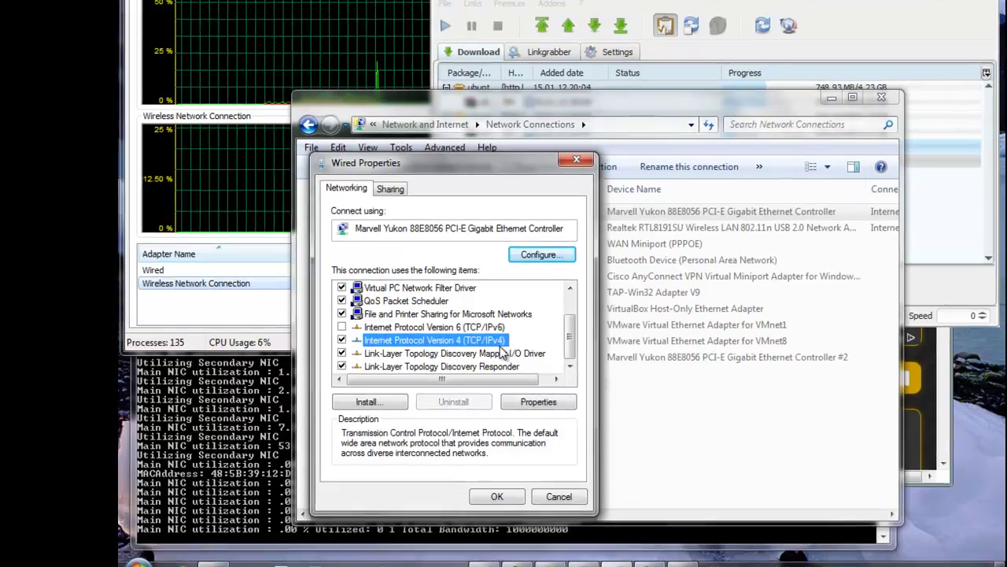
click(539, 402)
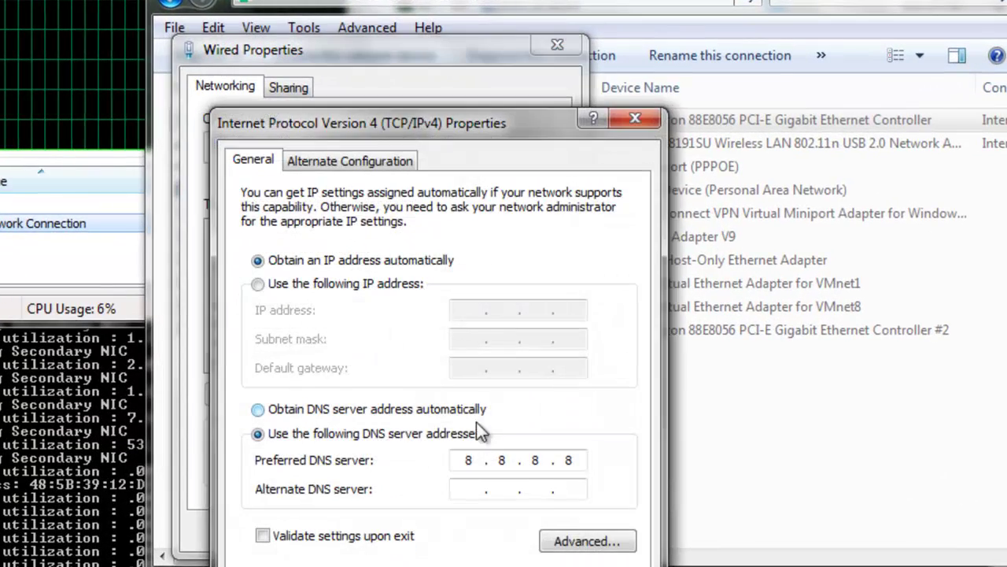
click(586, 541)
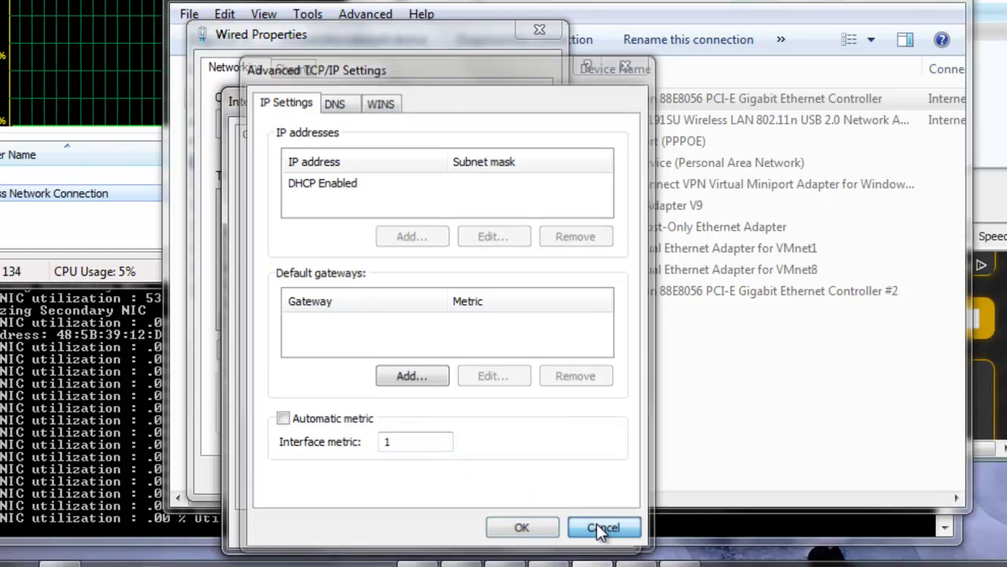
click(541, 527)
click(585, 529)
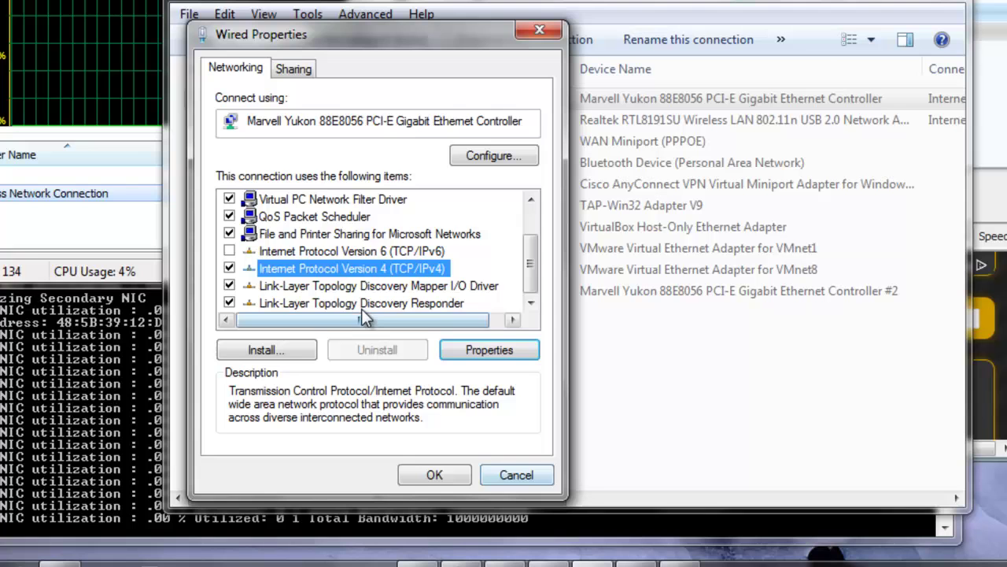
click(520, 484)
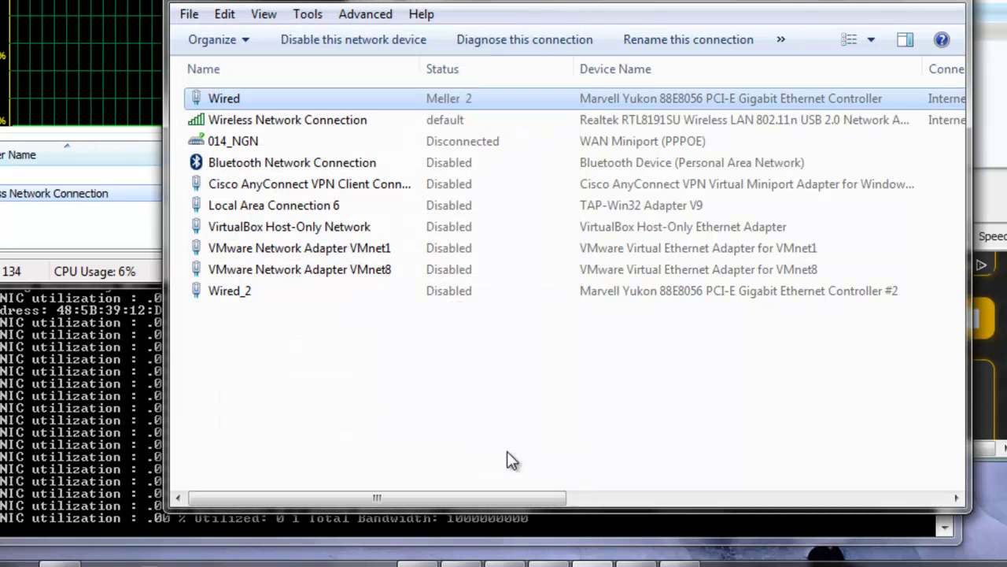
Read the Wireless Network Connection's IPv4 interface metric (25) and cancel out unchanged
right_click(283, 122)
click(394, 337)
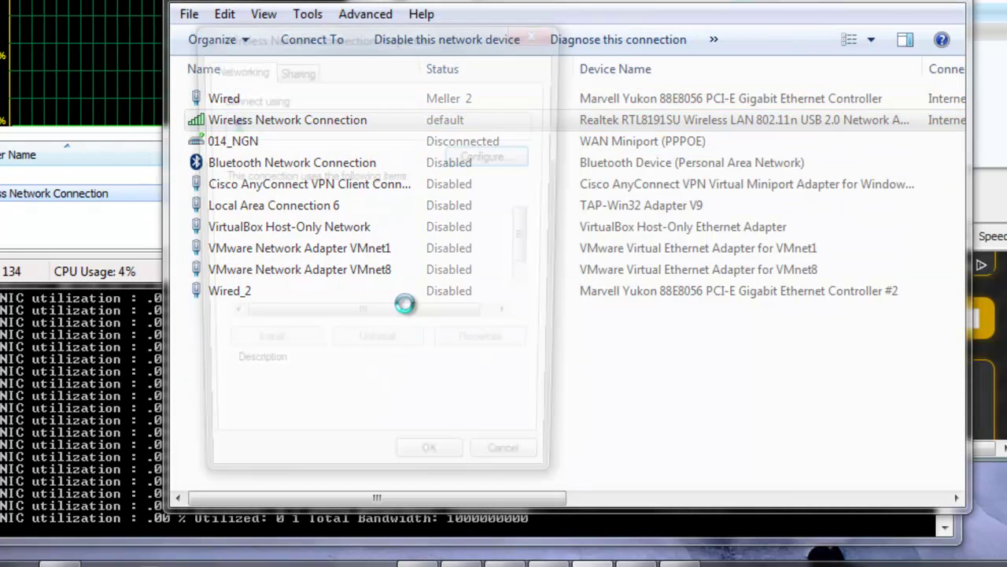
scroll(425, 279, down, 1)
click(420, 269)
click(480, 351)
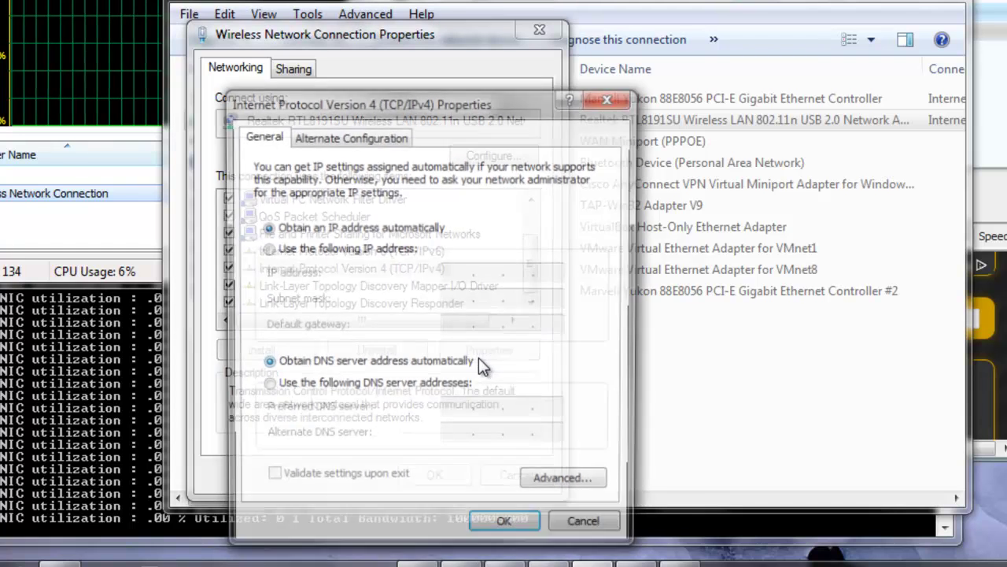
click(566, 483)
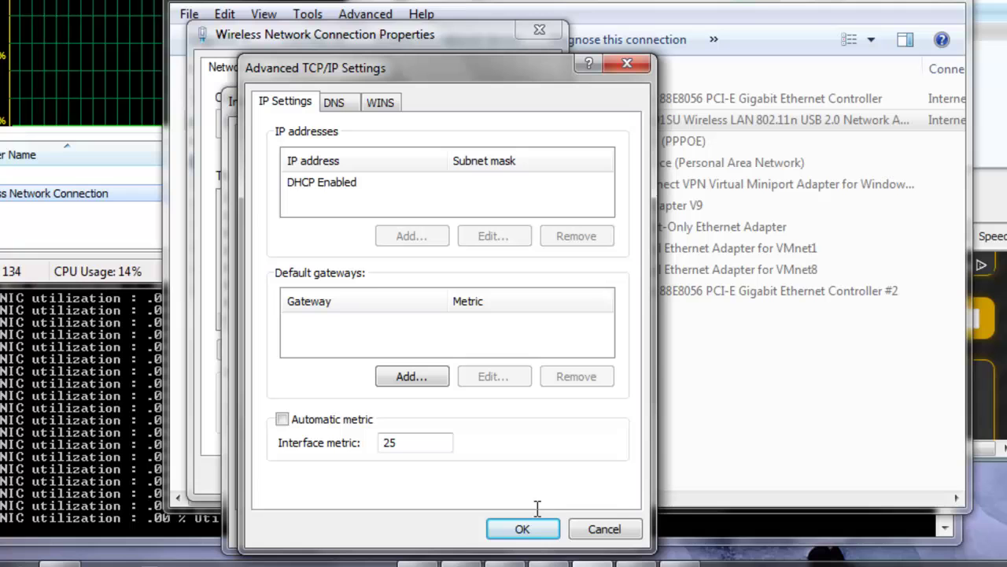
click(601, 538)
click(583, 528)
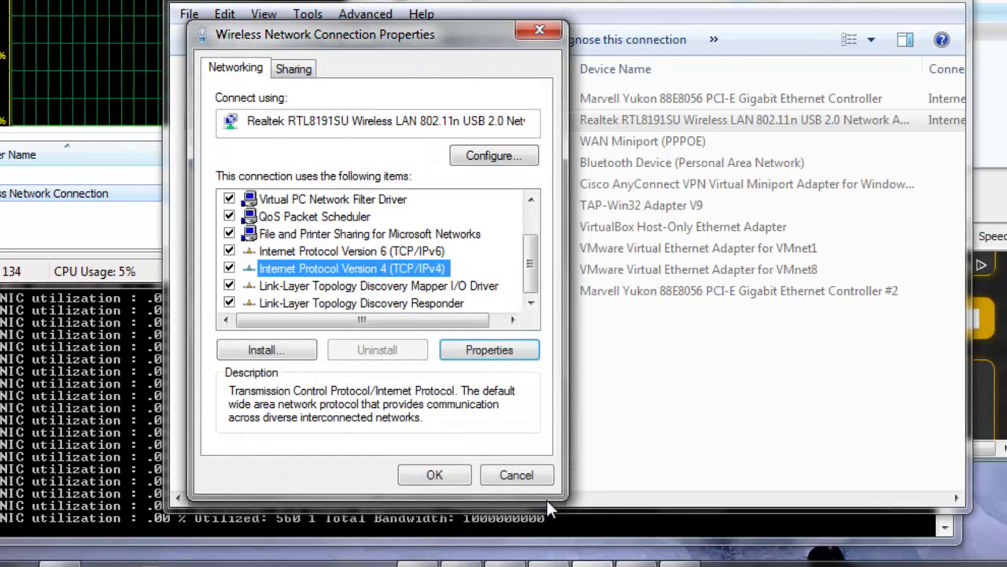
click(534, 474)
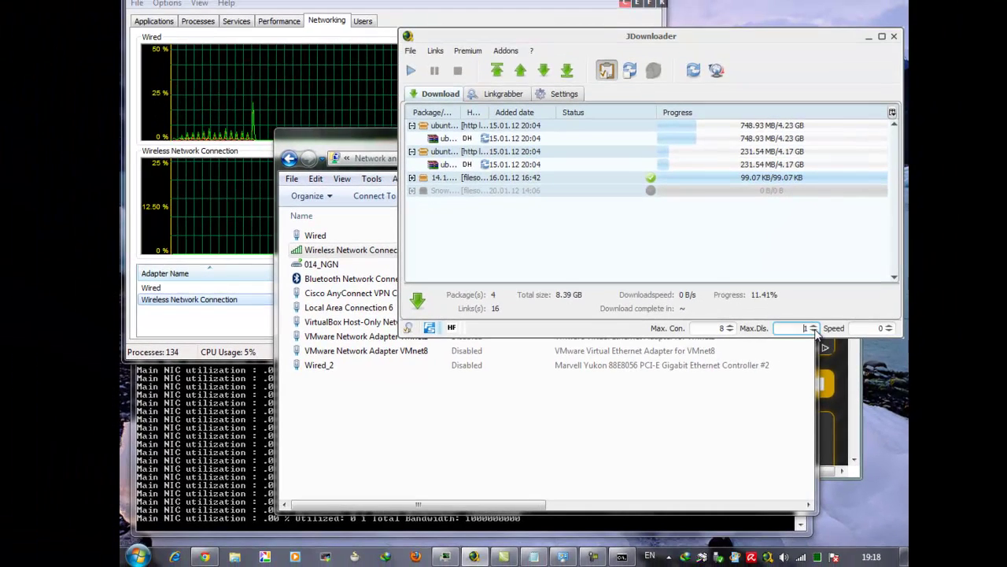
Set Max.Dls. to 1 and start downloads, then confirm the Wired IPv4 metric reads 50 and cancel
click(849, 310)
click(408, 73)
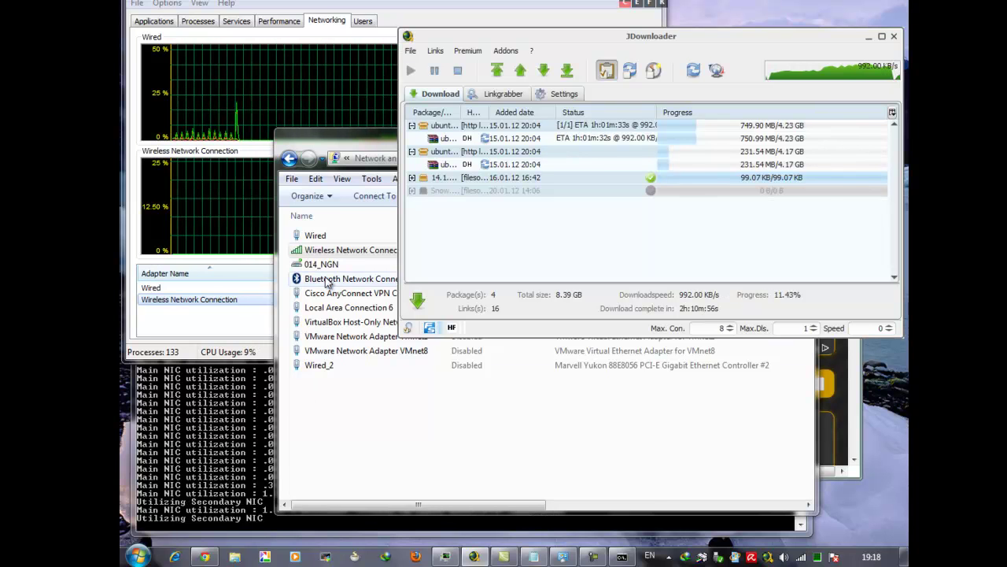
click(321, 237)
right_click(322, 236)
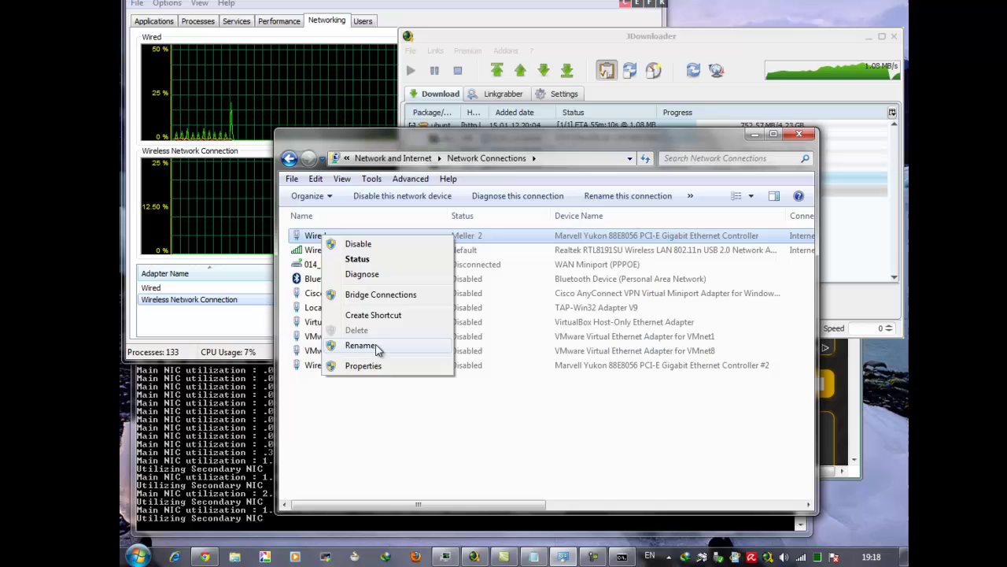
click(387, 366)
scroll(394, 346, down, 1)
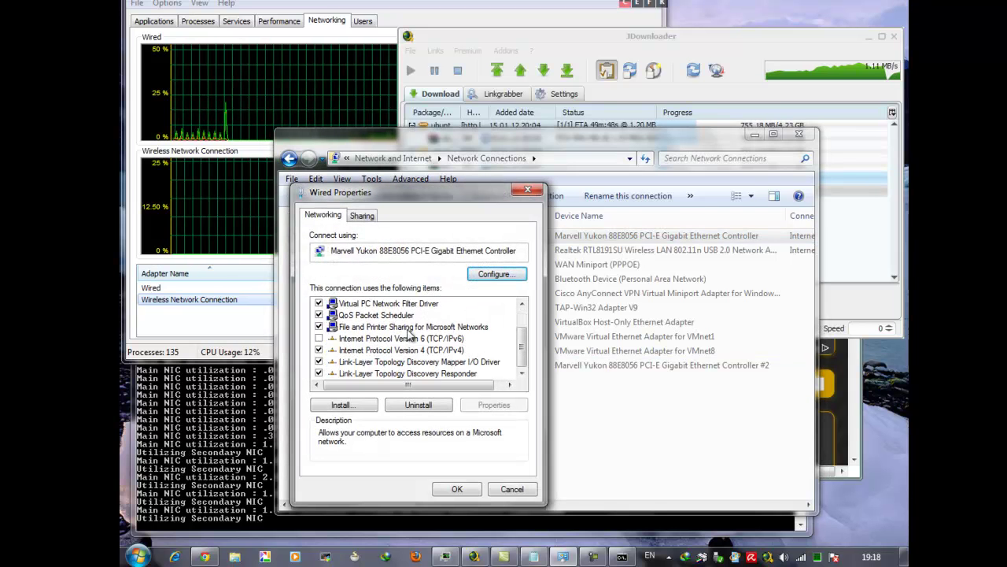
click(402, 350)
click(483, 402)
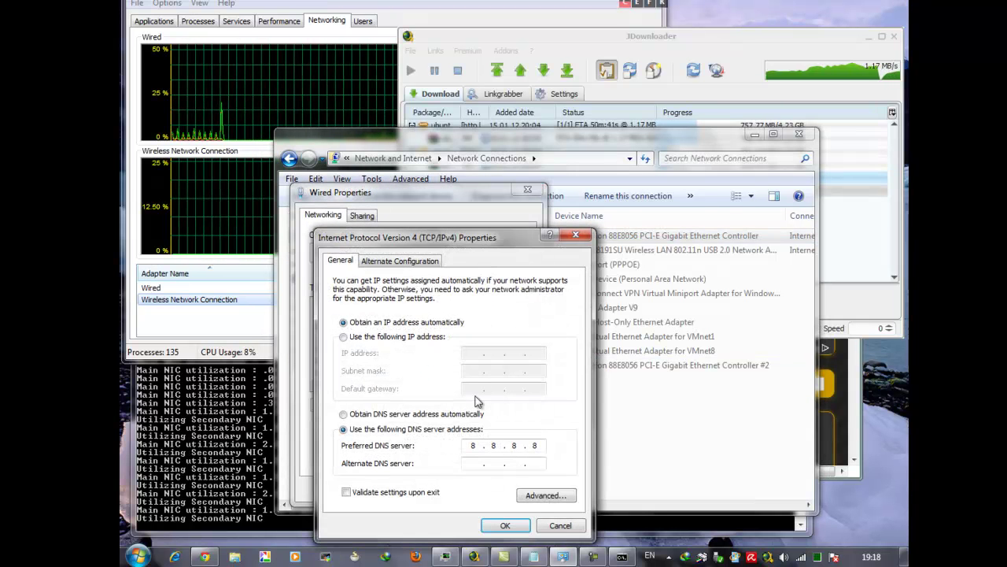
click(542, 491)
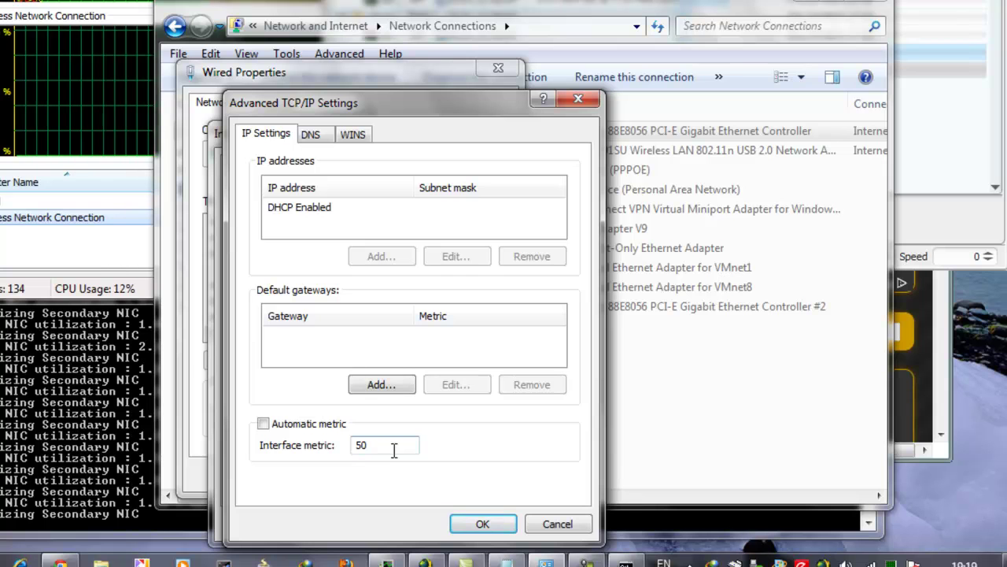
click(556, 524)
click(542, 523)
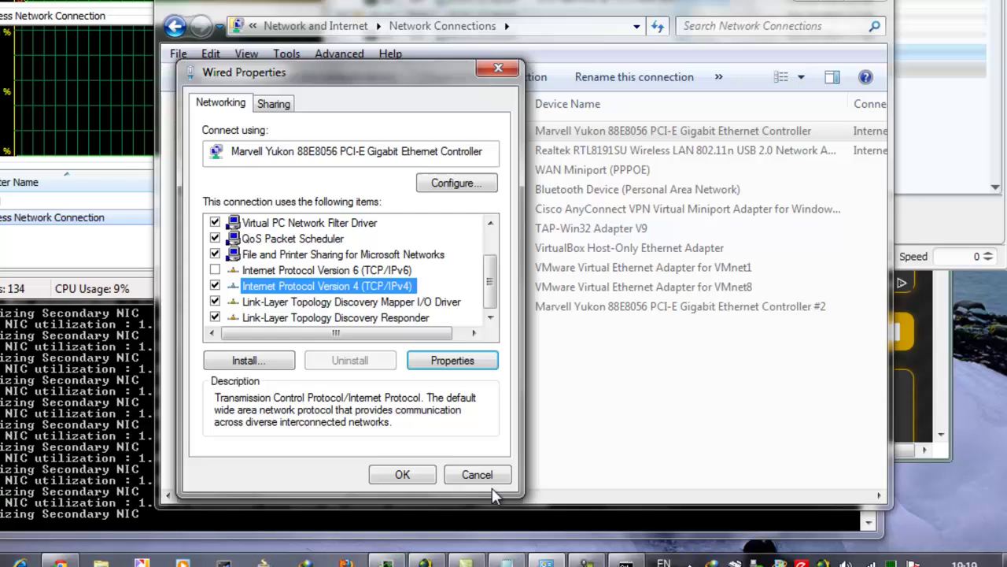
click(482, 479)
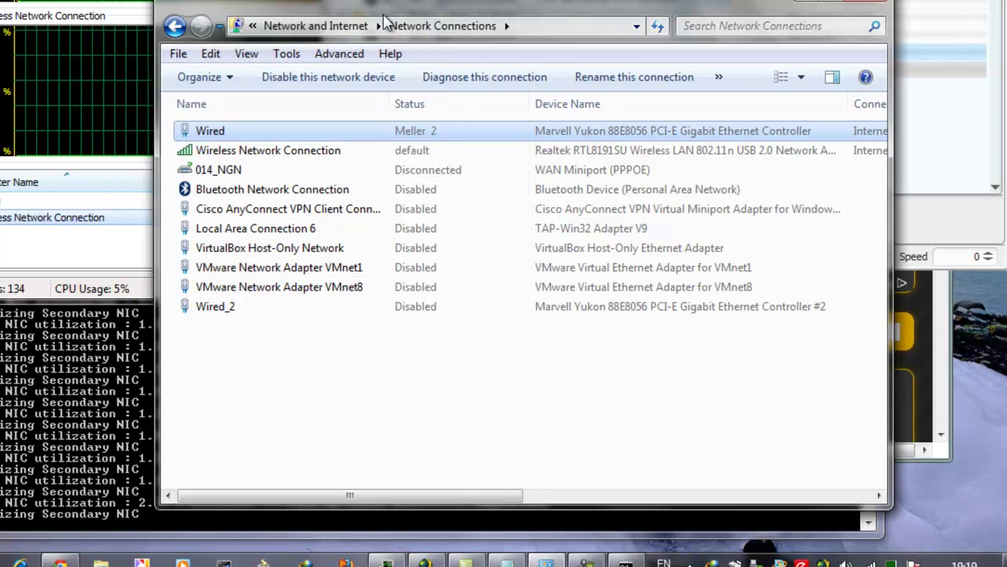
Raise Max.Dls. to 2 and watch both adapters carry traffic in Task Manager
click(942, 255)
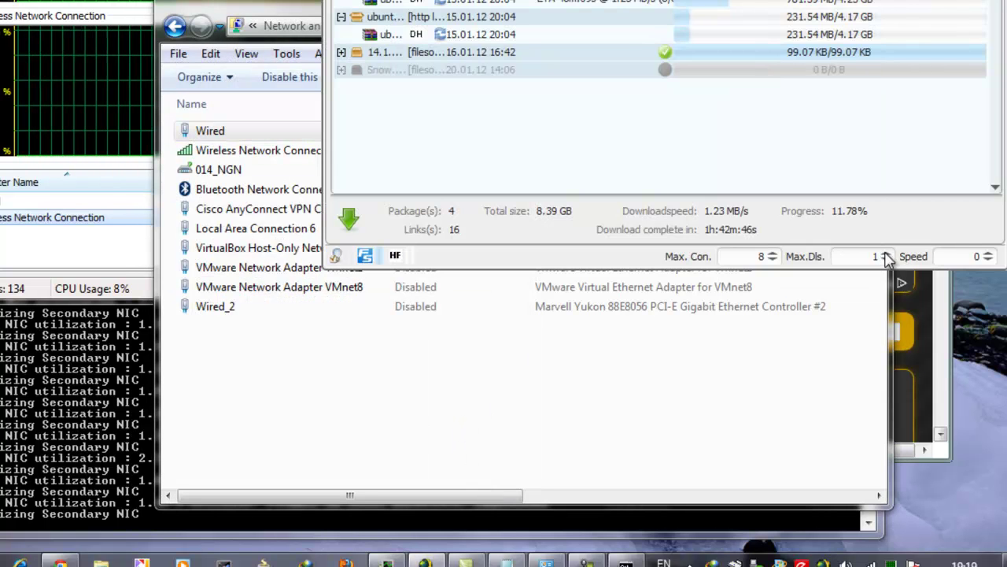
click(869, 257)
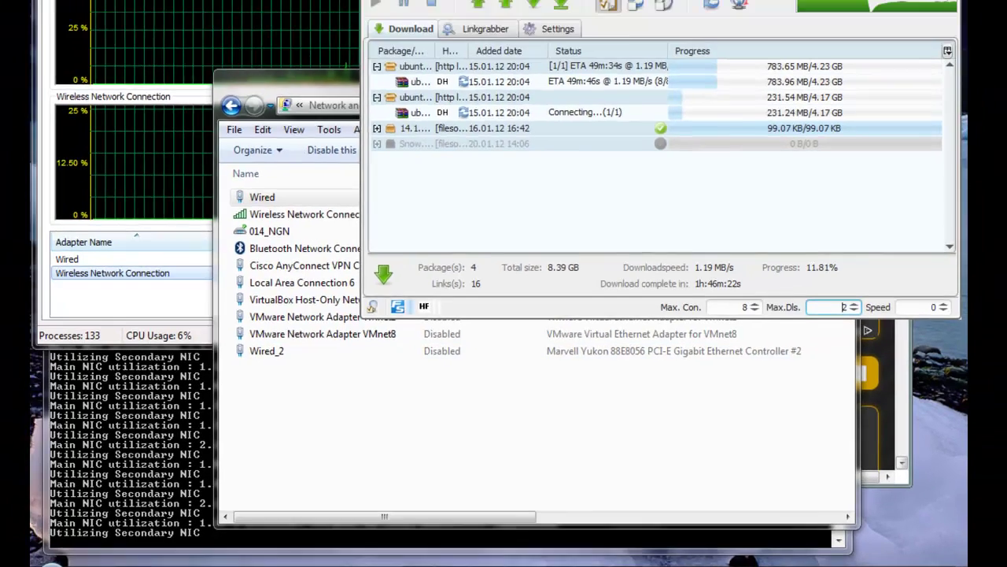
click(79, 236)
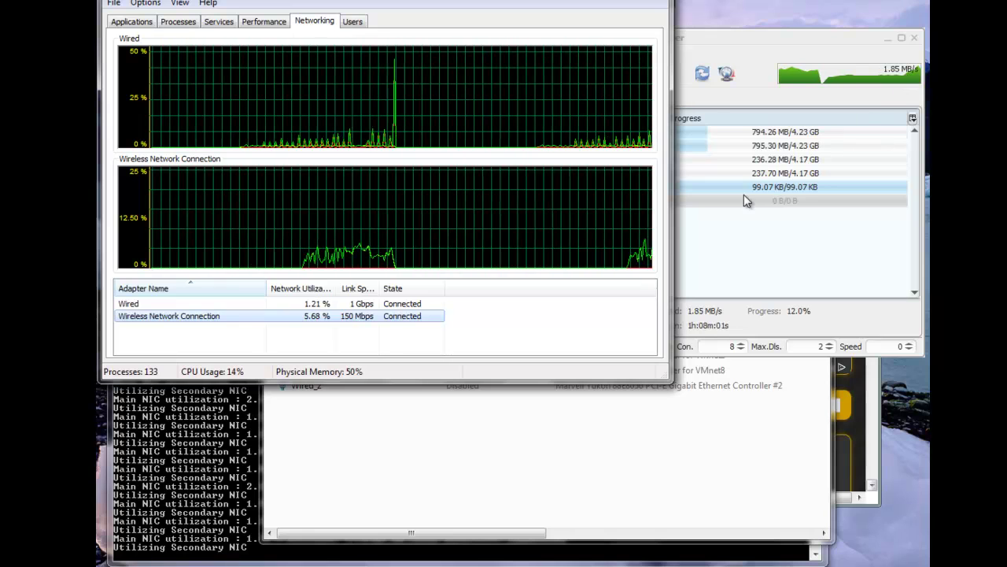
click(795, 40)
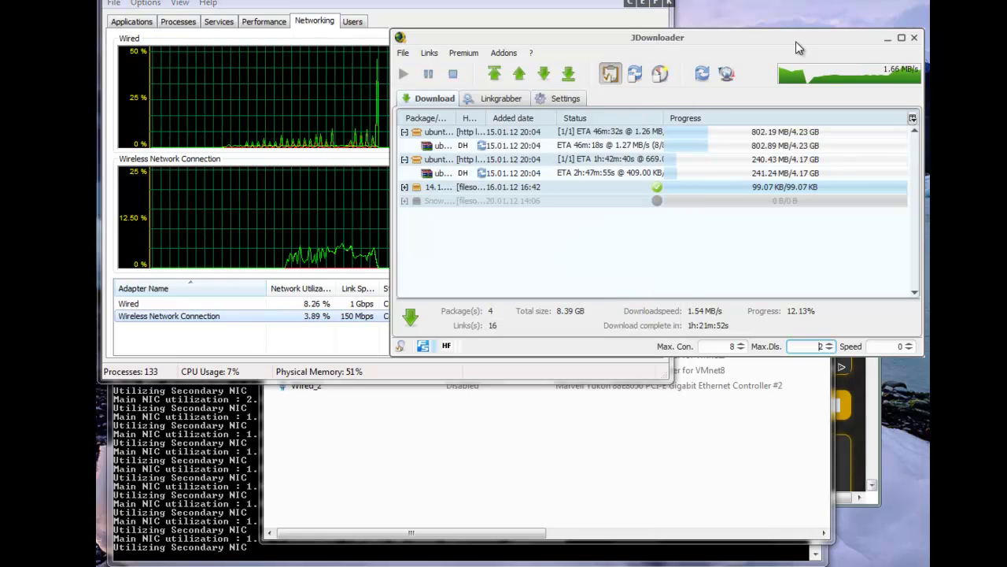
Stop all downloads, interrupt the running script with Ctrl+C, and open network.vbs in Notepad
click(454, 75)
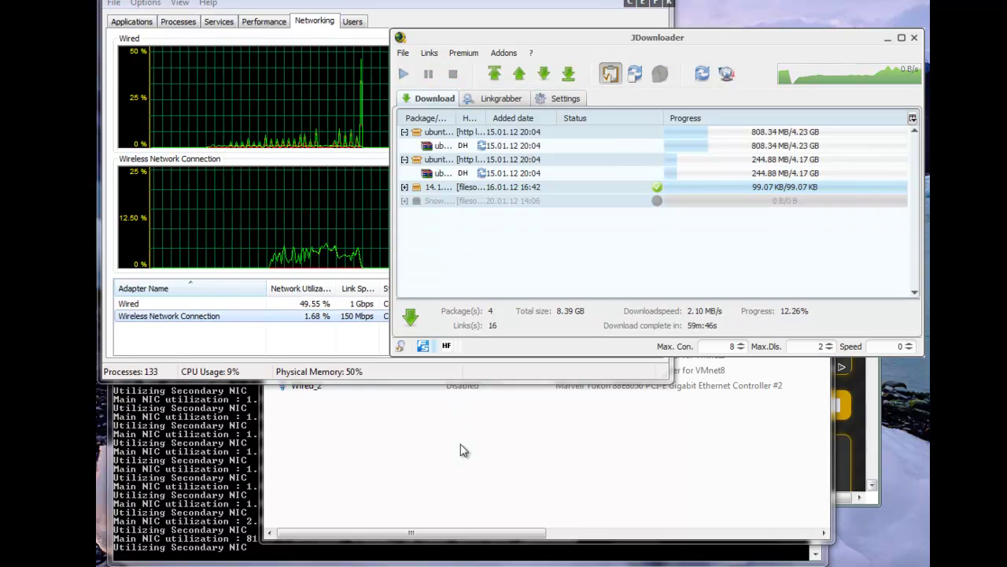
click(211, 521)
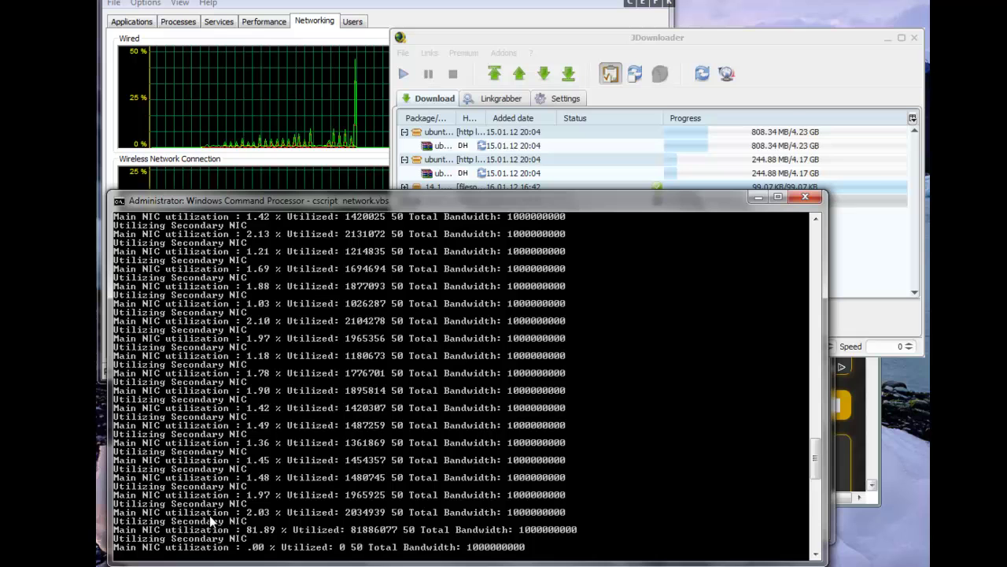
key(ctrl+c)
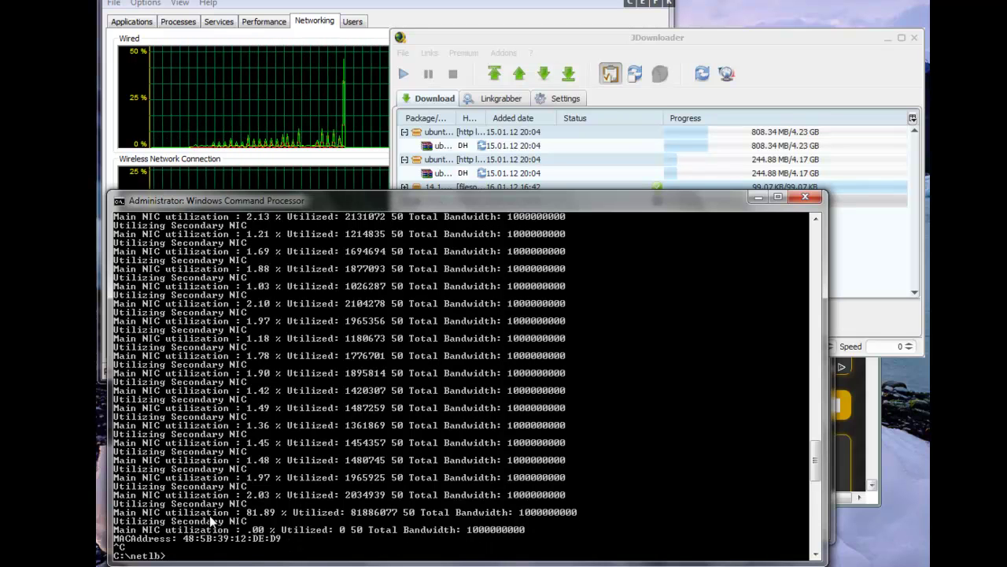
text(notepad network.vbs)
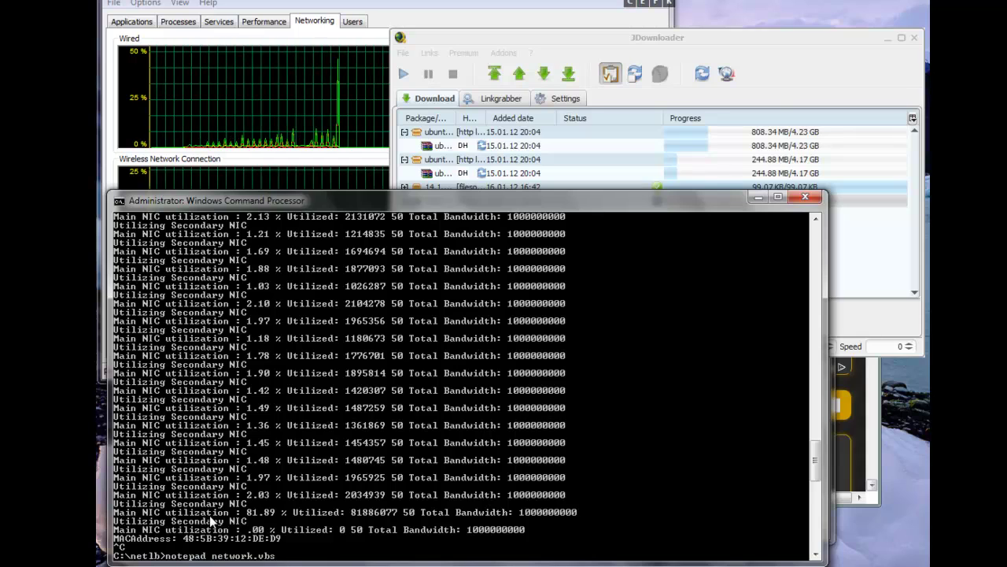
key(Return)
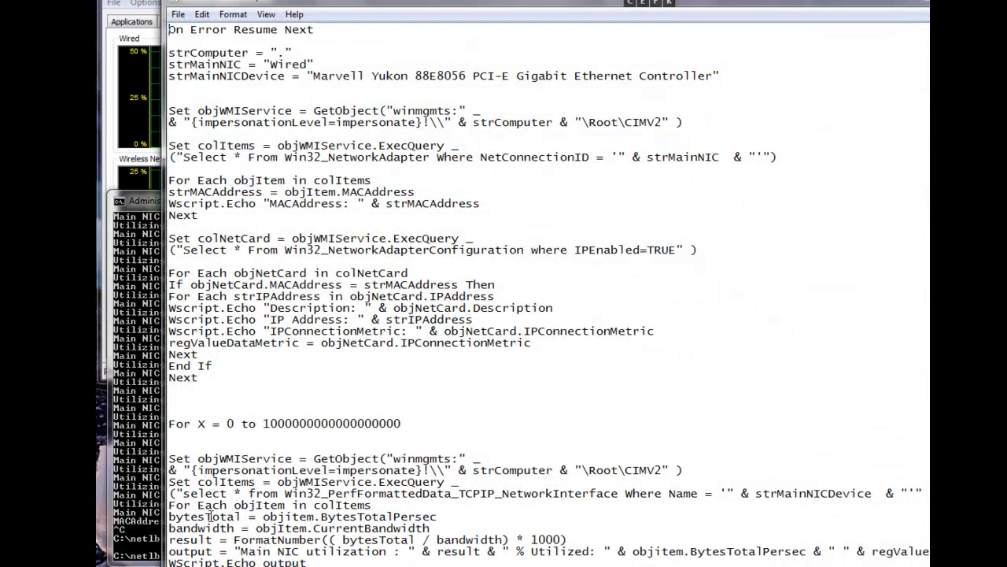
Compare the script's Marvell Yukon device string with the Wired entry, then scroll the script down
double_click(483, 10)
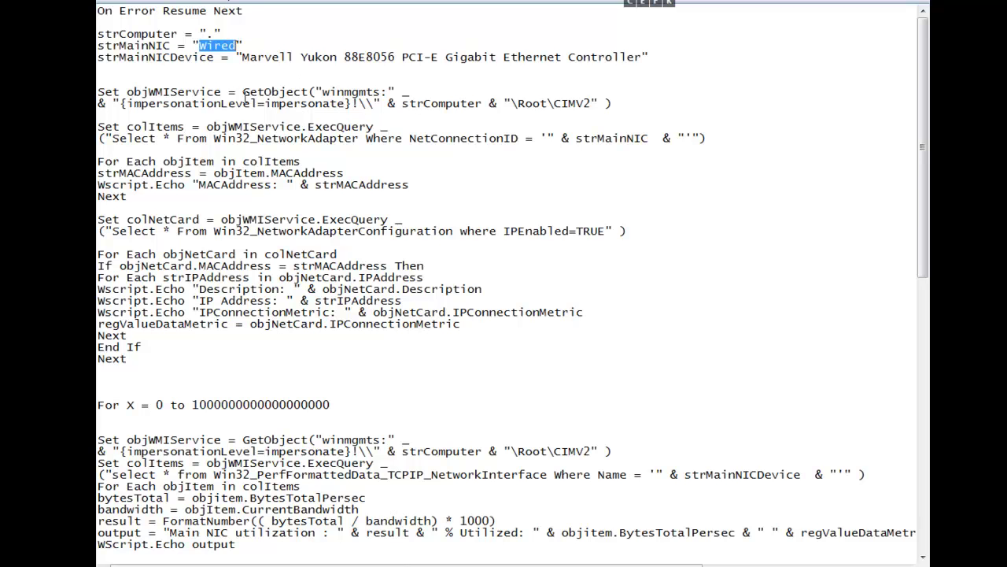
key(alt+Tab)
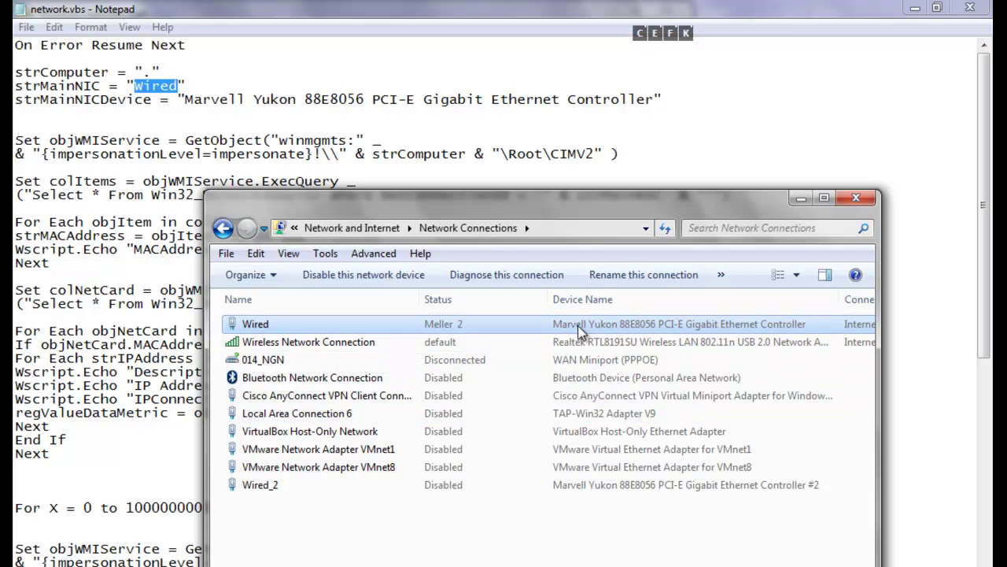
drag(571, 327, 602, 330)
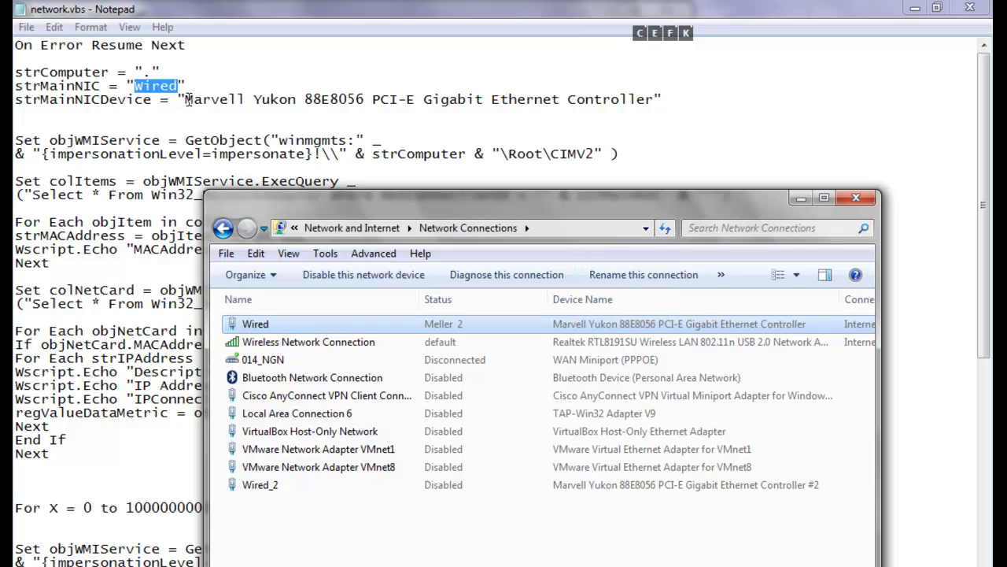
drag(186, 99, 560, 107)
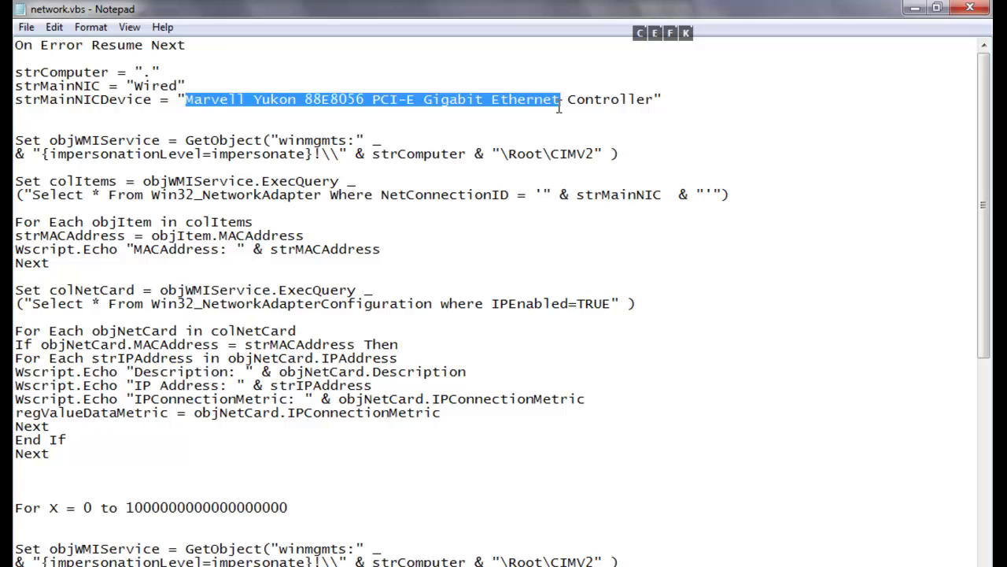
click(653, 105)
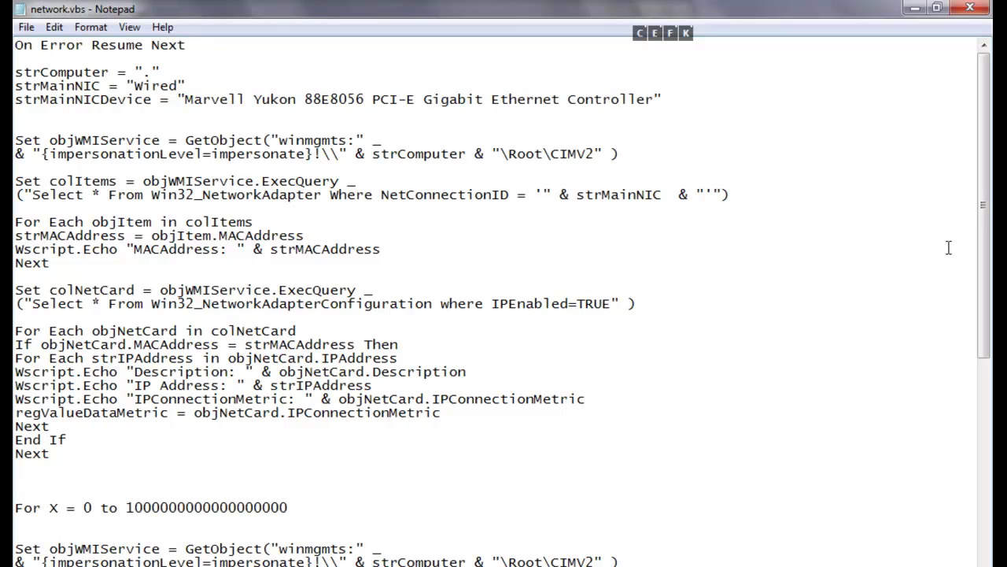
drag(985, 247, 988, 524)
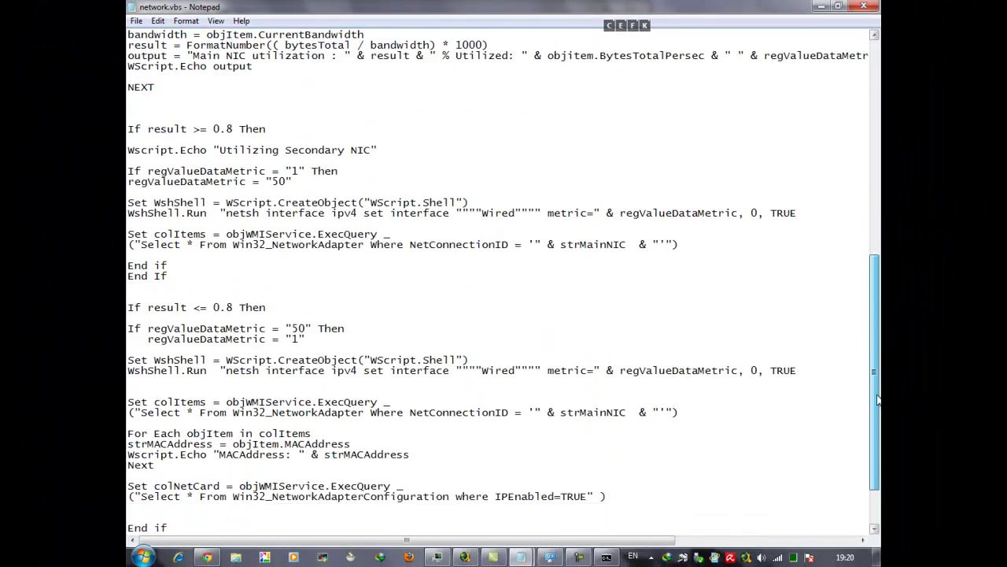
Highlight 'Wired' in both netsh metric lines and compare with the Network Connections list
drag(877, 400, 878, 403)
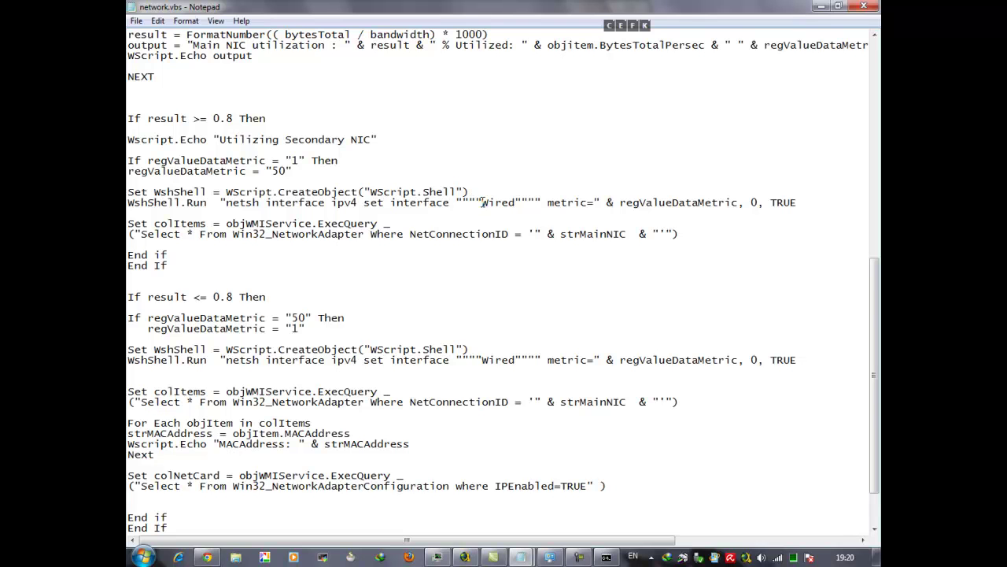
drag(498, 200, 515, 202)
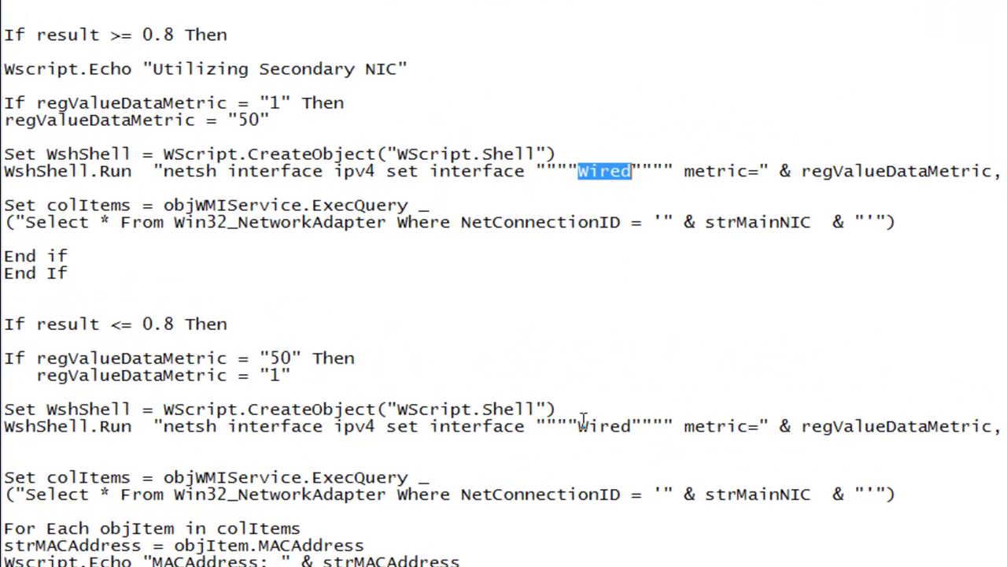
drag(580, 427, 622, 422)
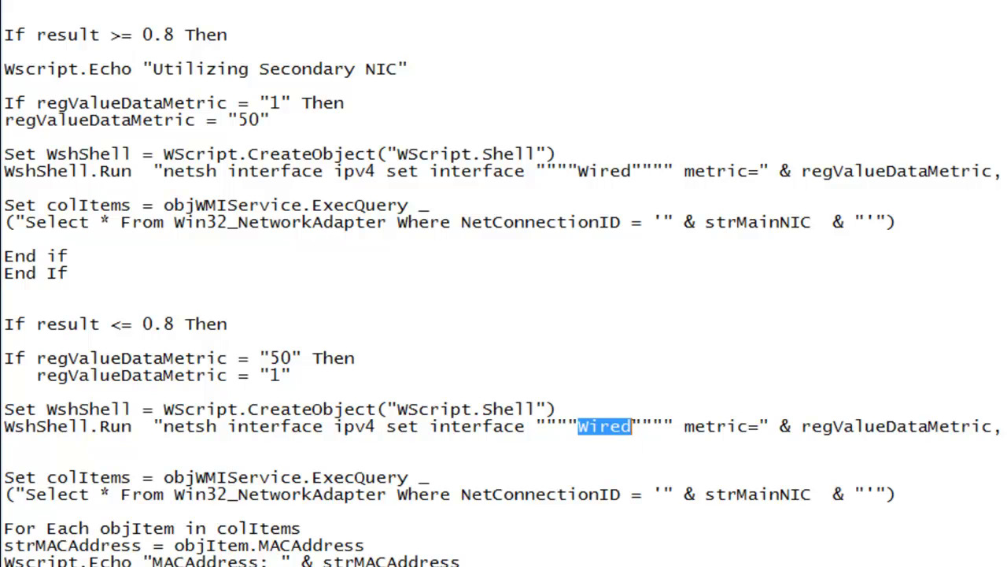
key(alt+Tab)
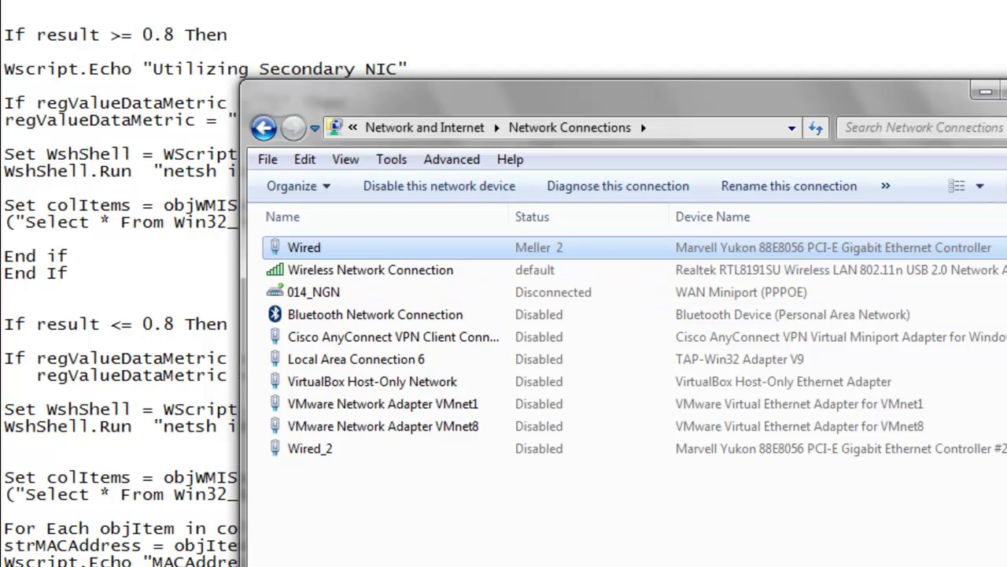
Stop the monitoring script with Ctrl+C and reopen network.vbs in Notepad
key(alt+Tab)
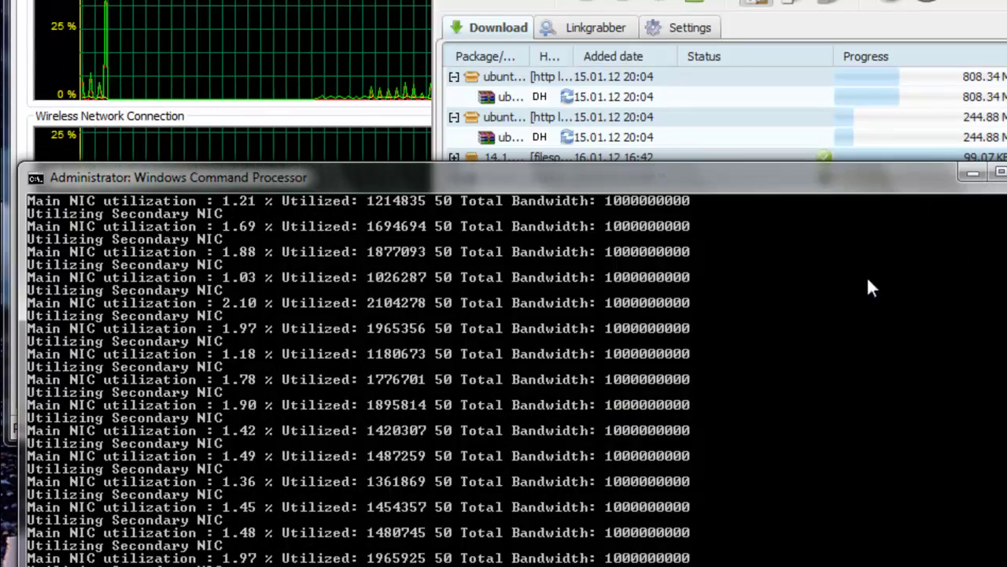
key(ctrl+c)
text(notepad network.vbs)
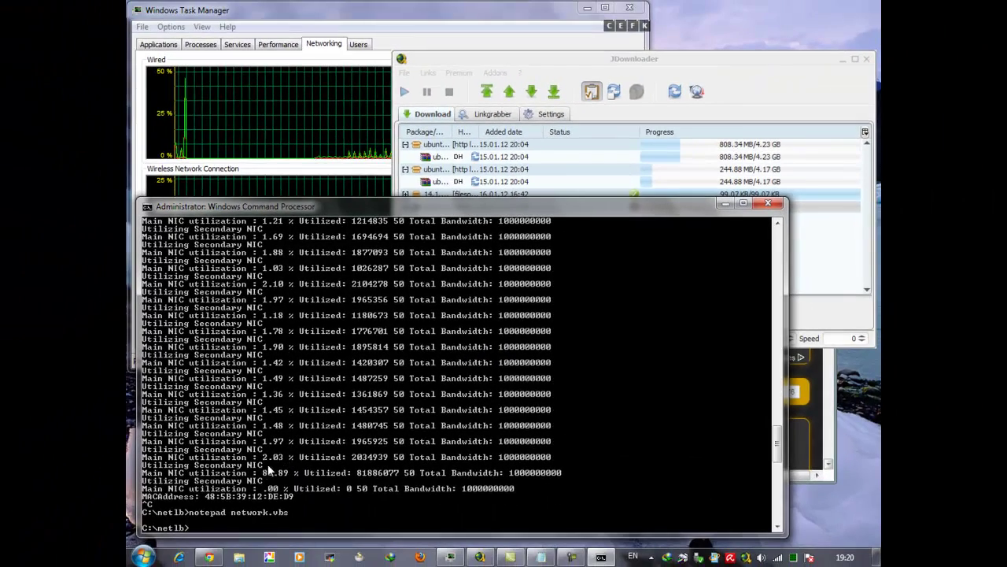
key(Return)
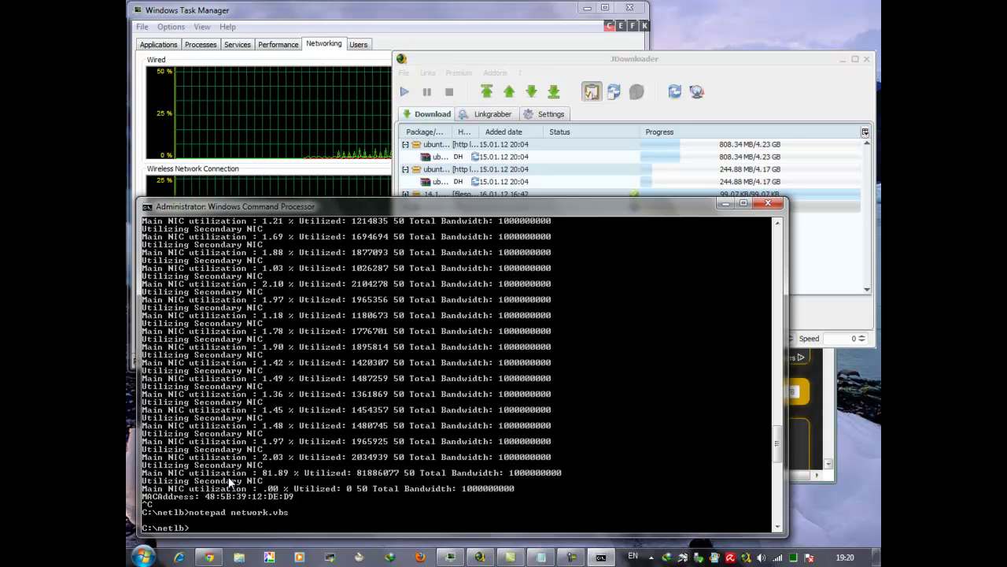
Start a normal cmd console via Run, change to C:\netlb, and list its .bat files
click(143, 557)
click(326, 448)
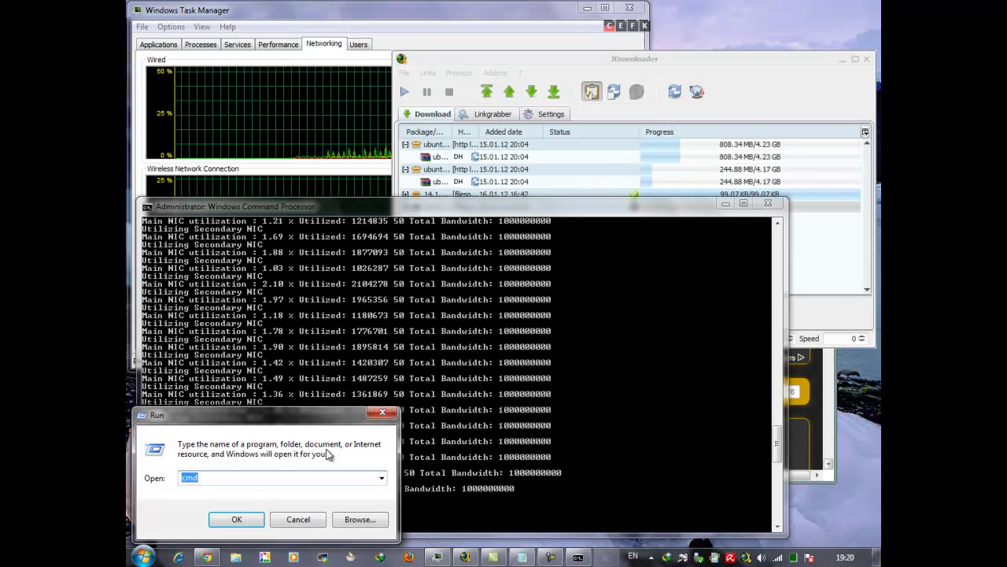
key(Return)
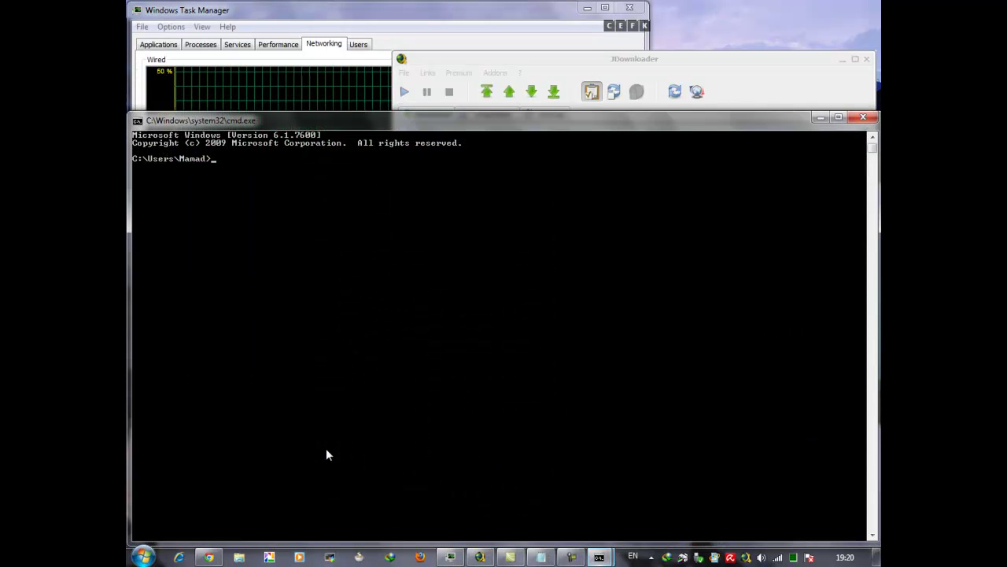
text(cd  etlb)
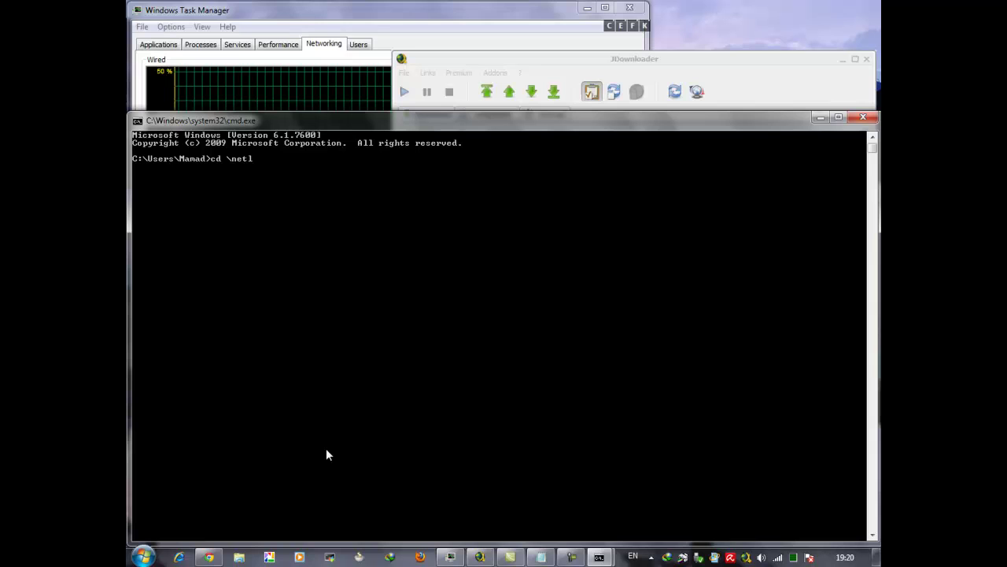
key(Return)
text(dir *.)
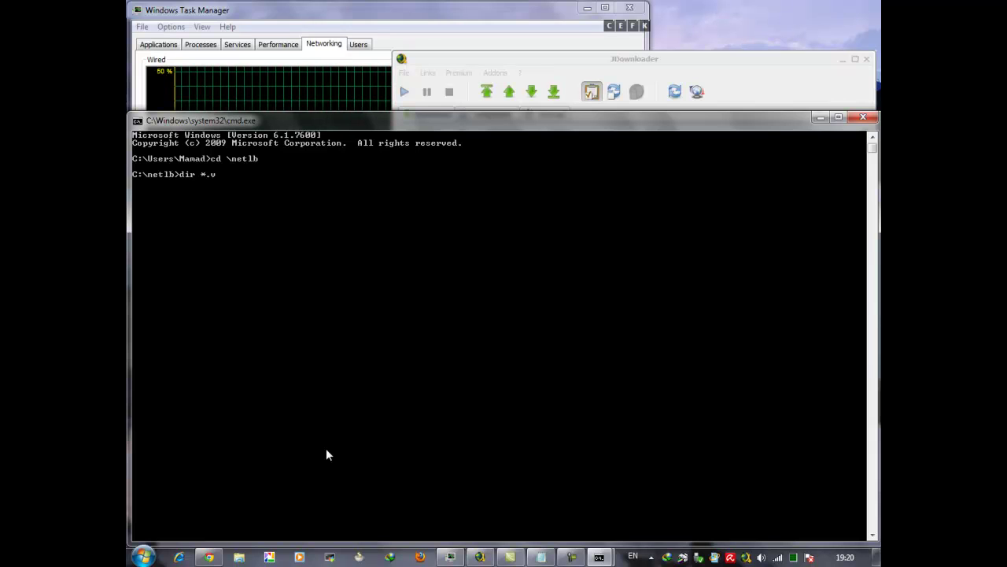
text(bat)
key(Return)
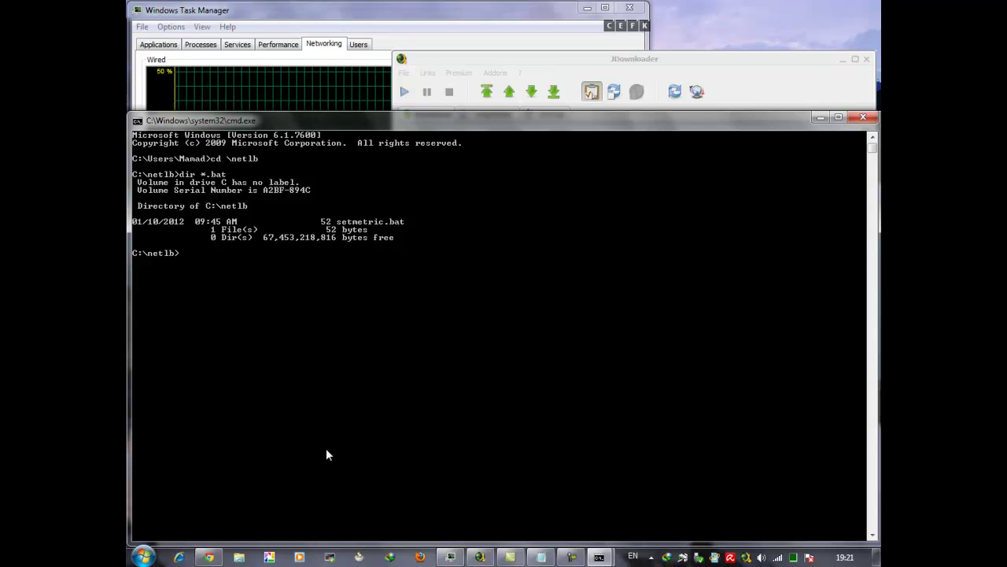
Display setmetric.bat, then run it with metric 34 to show it fails without admin rights
text(type)
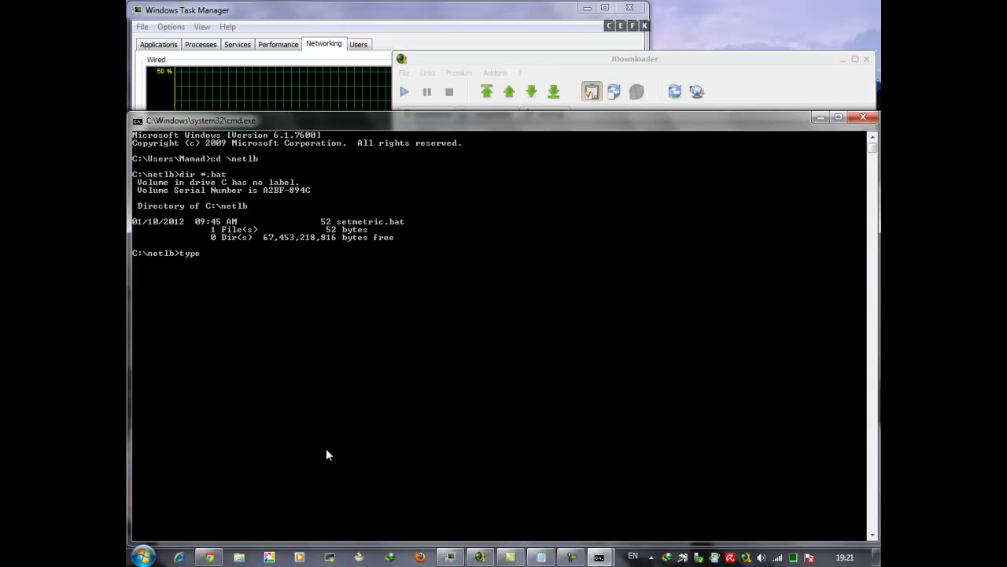
text( s)
key(Tab)
key(Return)
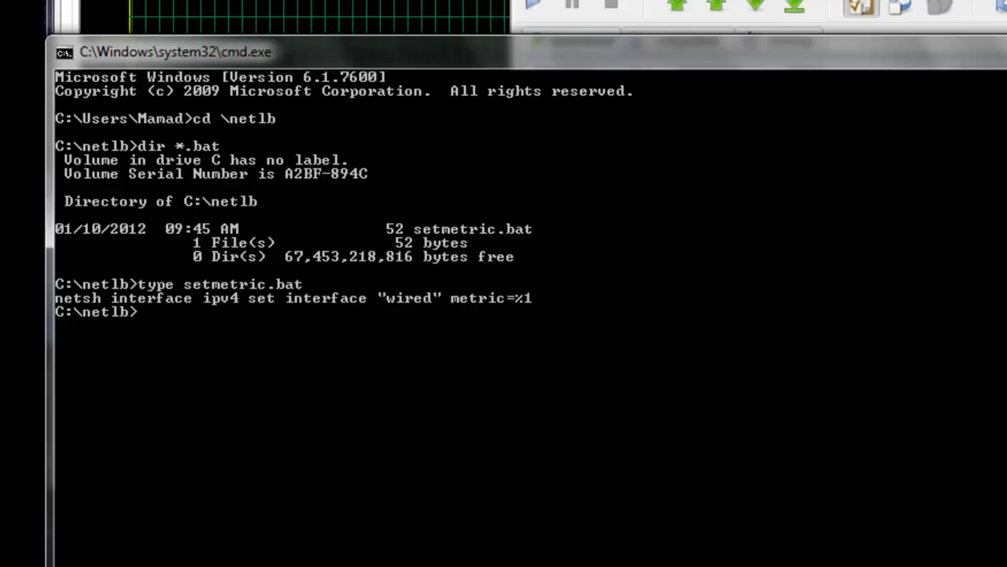
text(setmetric.bat)
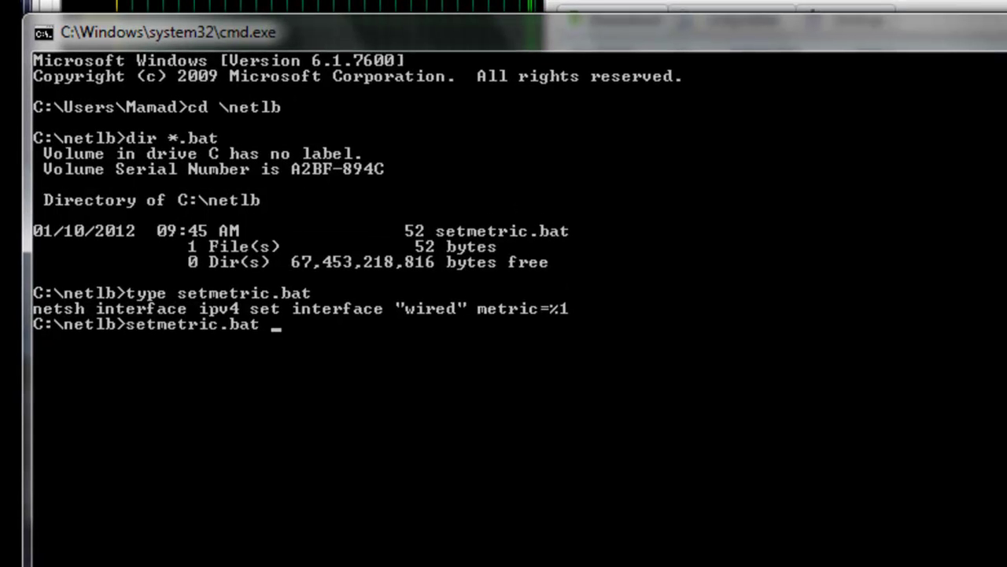
text( 34)
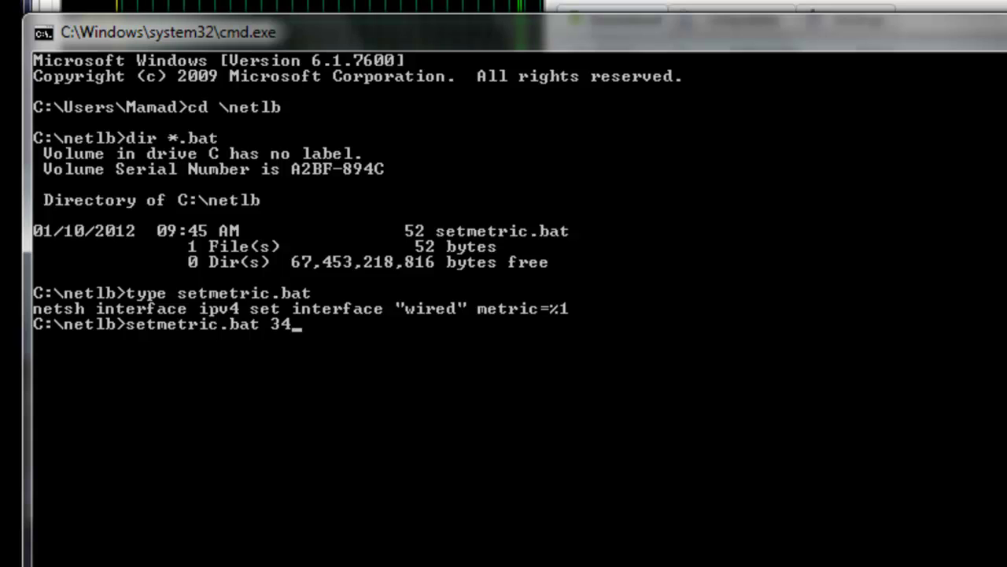
key(Return)
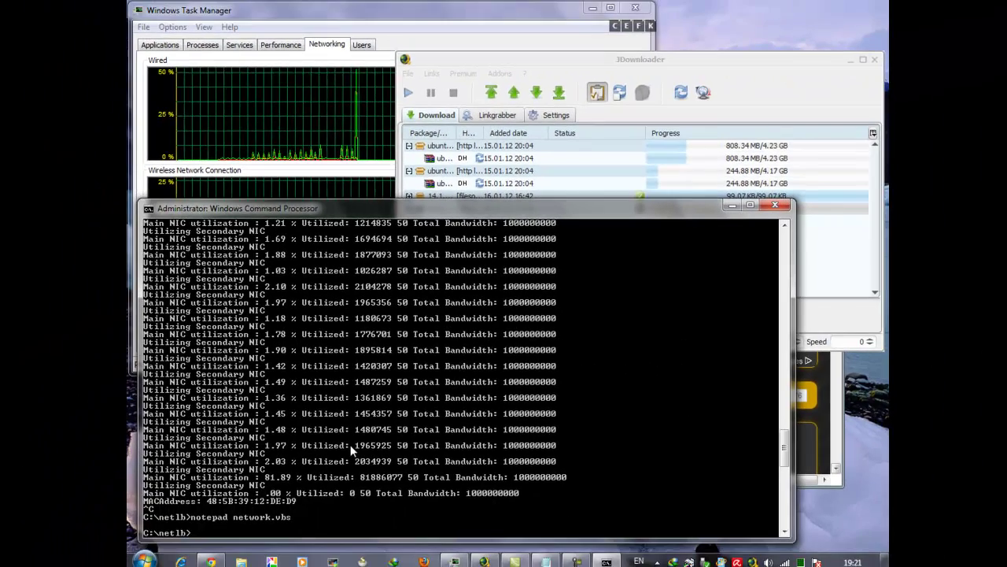
Run 'set 1', then 'setmetric.bat 1' so netsh sets the Wired interface metric to 1 and returns Ok
text(set 1)
key(Return)
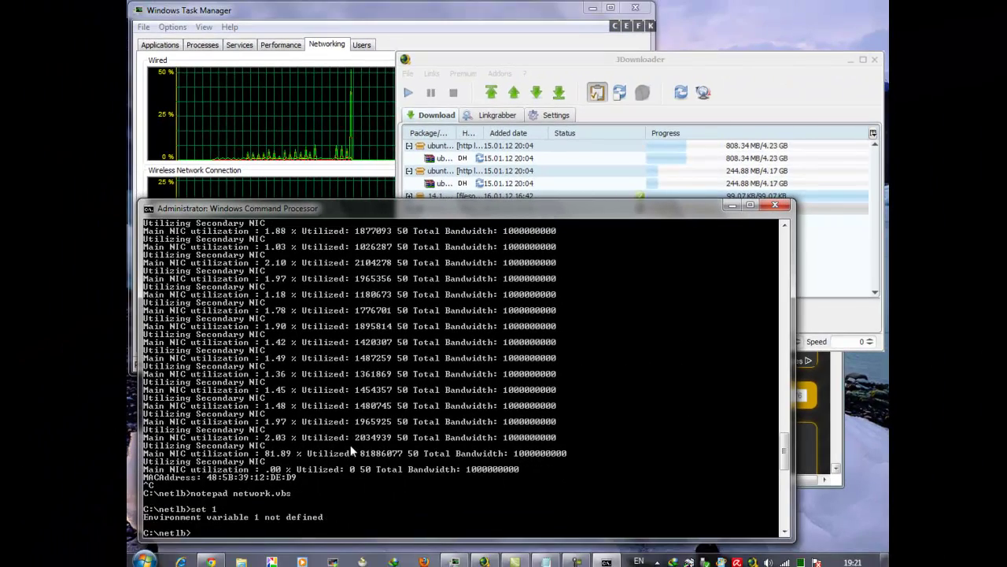
text(setmetric.bat)
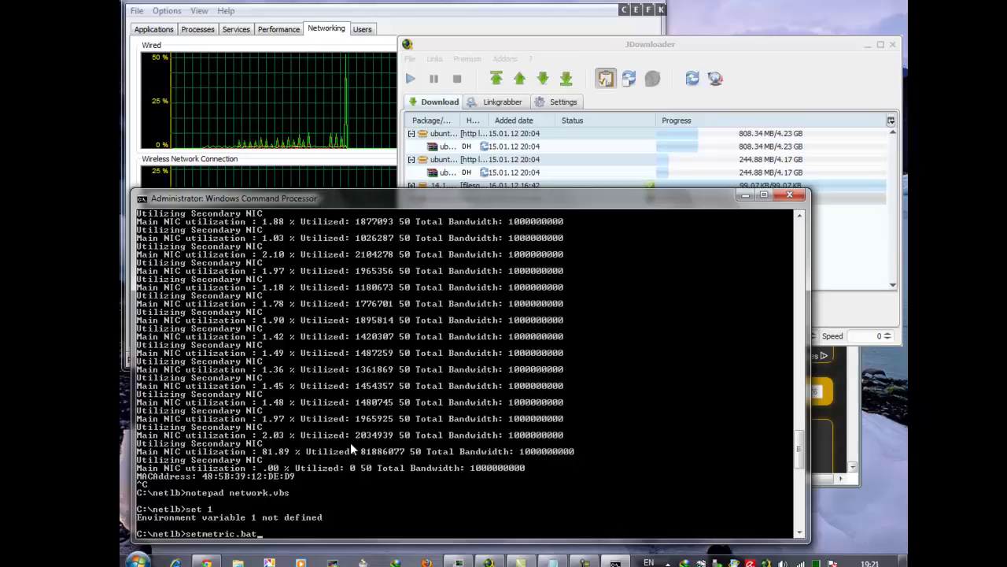
text( 1)
key(Return)
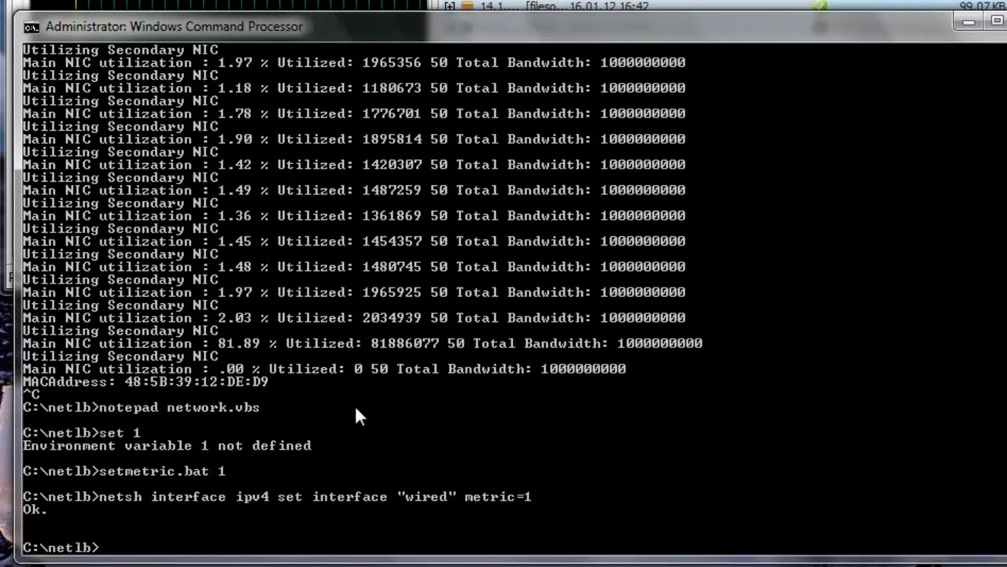